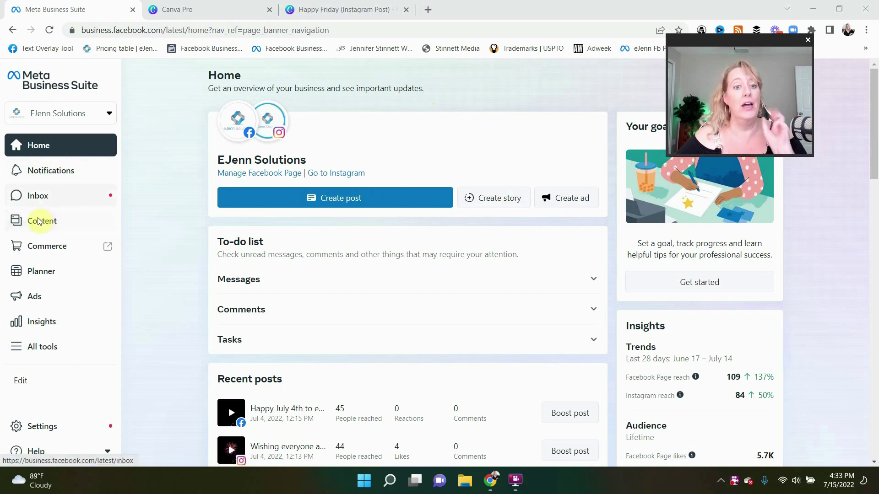
Step: Open a new post composer and add the Instagram account alongside the Facebook Page
{"action": "left_click", "coordinate": [388, 196]}
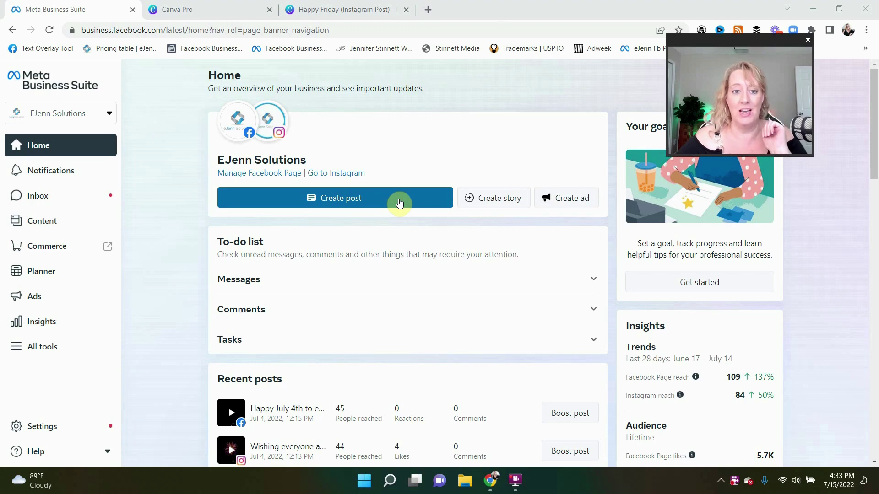
{"action": "left_click", "coordinate": [400, 203]}
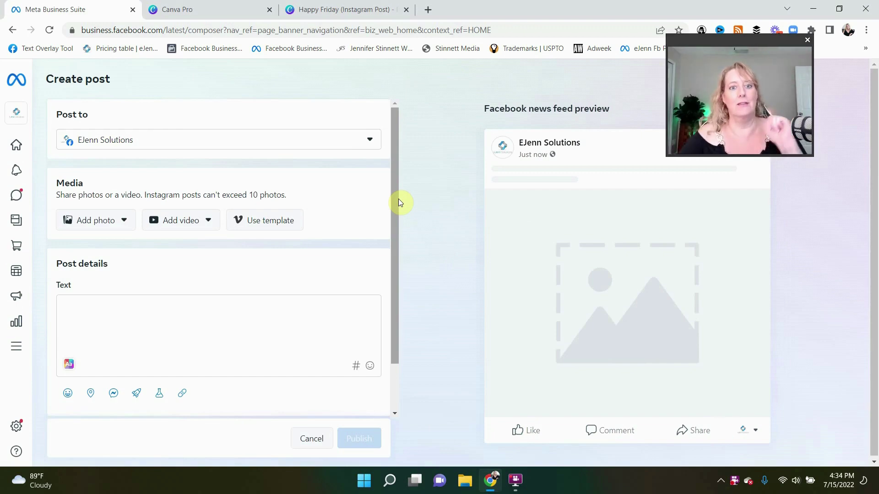
{"action": "left_click", "coordinate": [369, 146]}
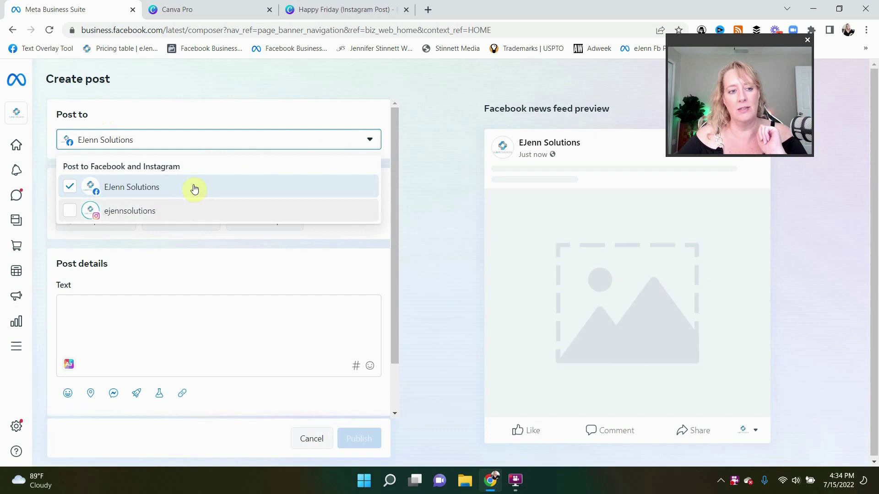
{"action": "left_click", "coordinate": [72, 210]}
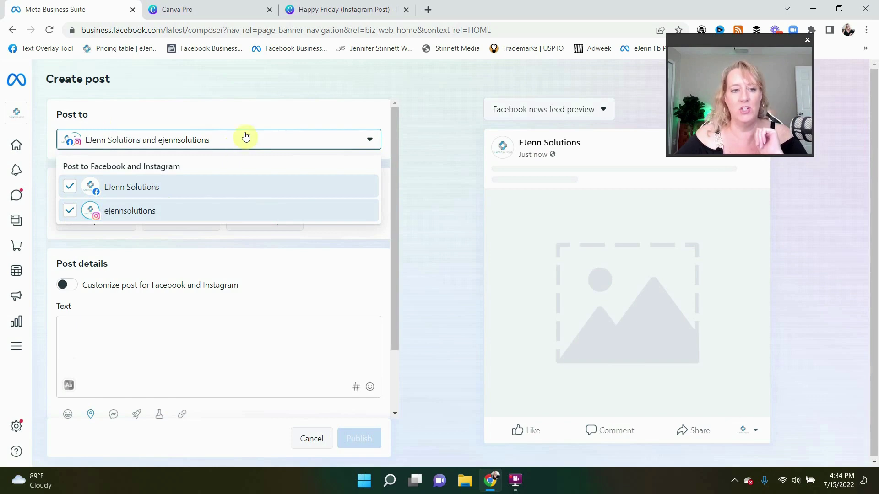
{"action": "left_click", "coordinate": [264, 116]}
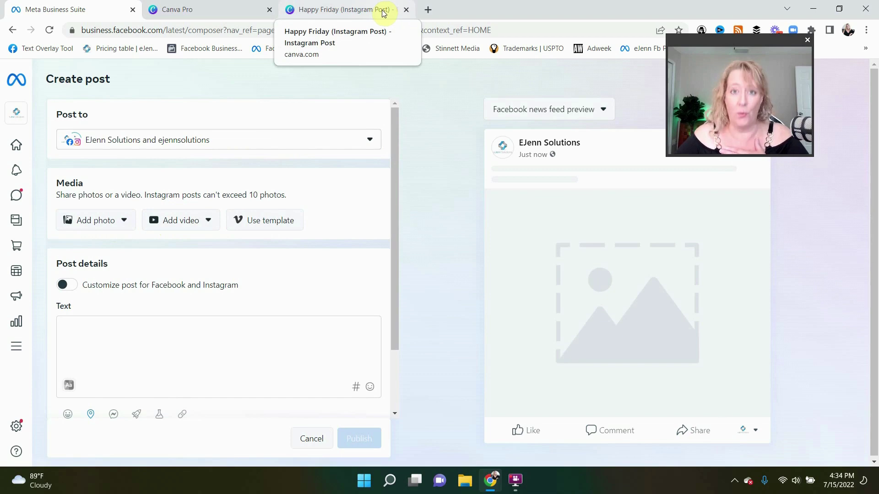
{"action": "left_click", "coordinate": [199, 17]}
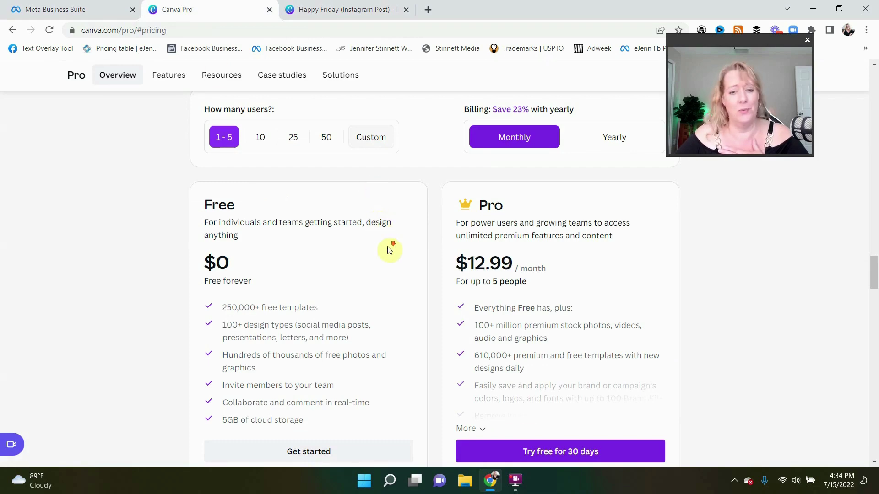
{"action": "scroll", "coordinate": [389, 247], "scroll_direction": "down", "scroll_amount": 2}
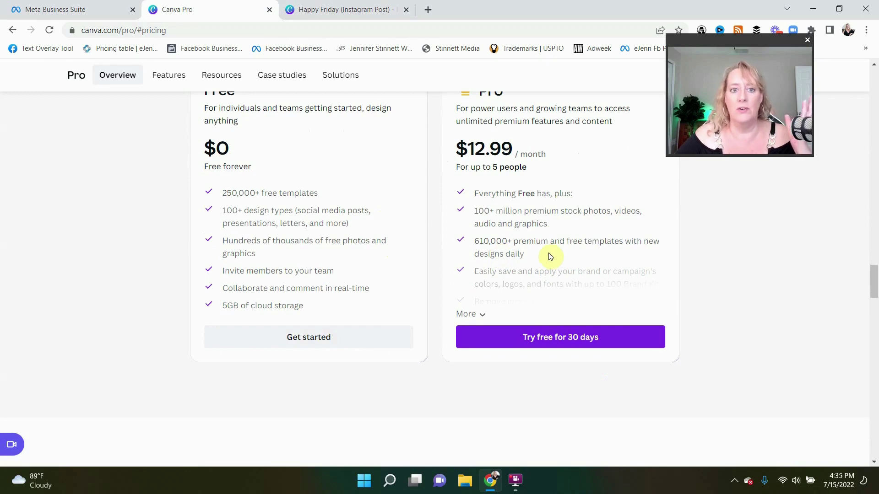
{"action": "scroll", "coordinate": [535, 235], "scroll_direction": "up", "scroll_amount": 2}
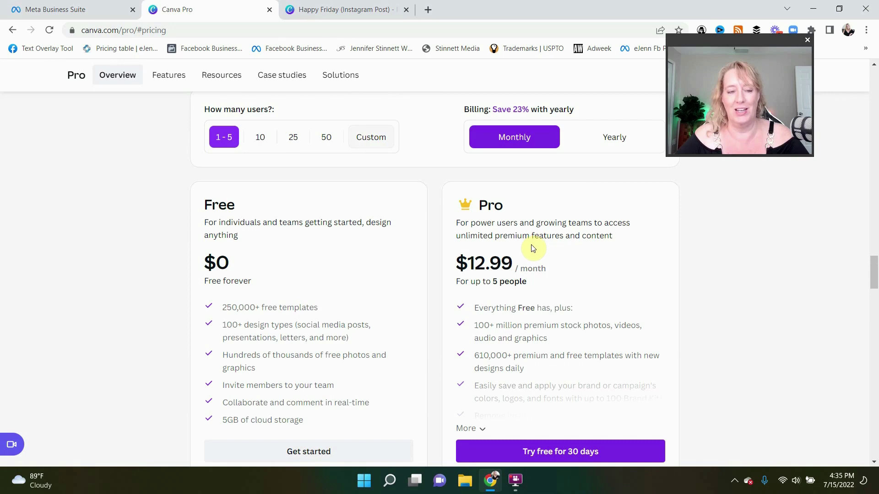
{"action": "left_click", "coordinate": [331, 7]}
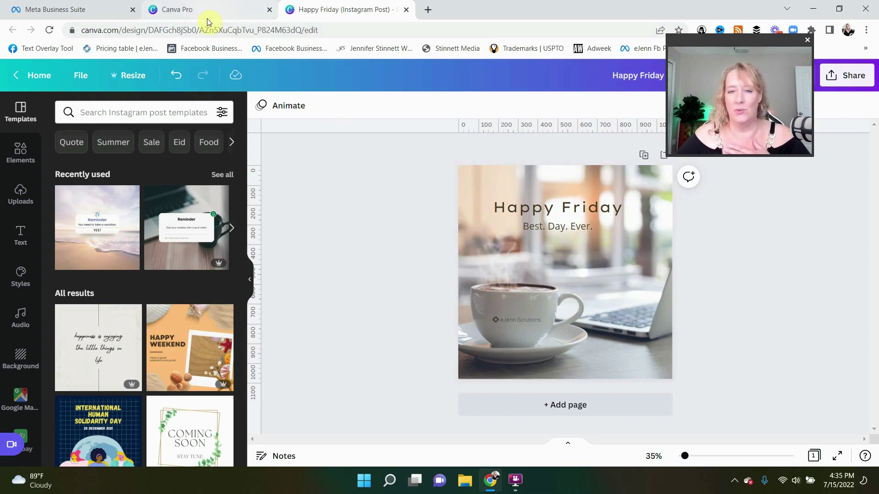
{"action": "left_click", "coordinate": [62, 9]}
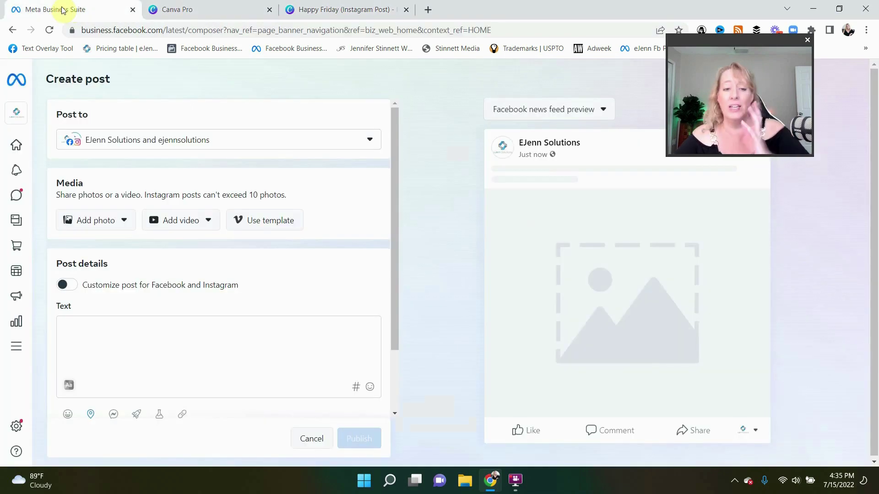
{"action": "left_click", "coordinate": [114, 220]}
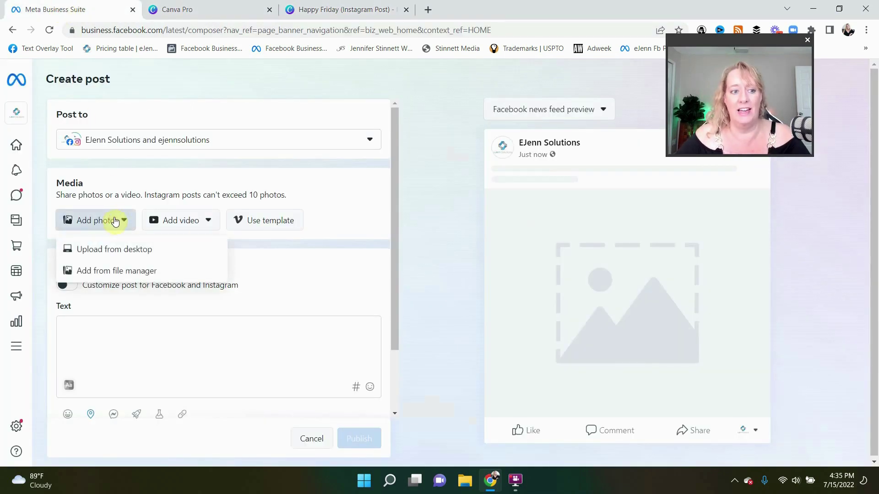
{"action": "left_click", "coordinate": [121, 247]}
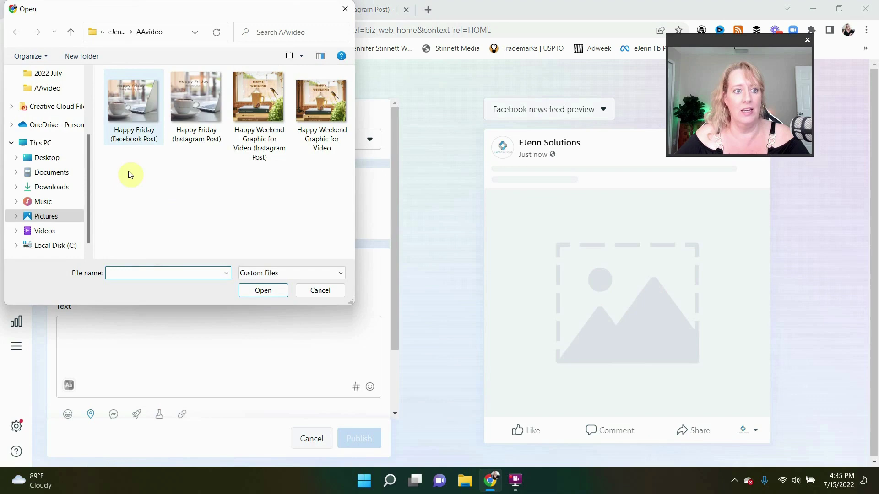
{"action": "left_click", "coordinate": [136, 106]}
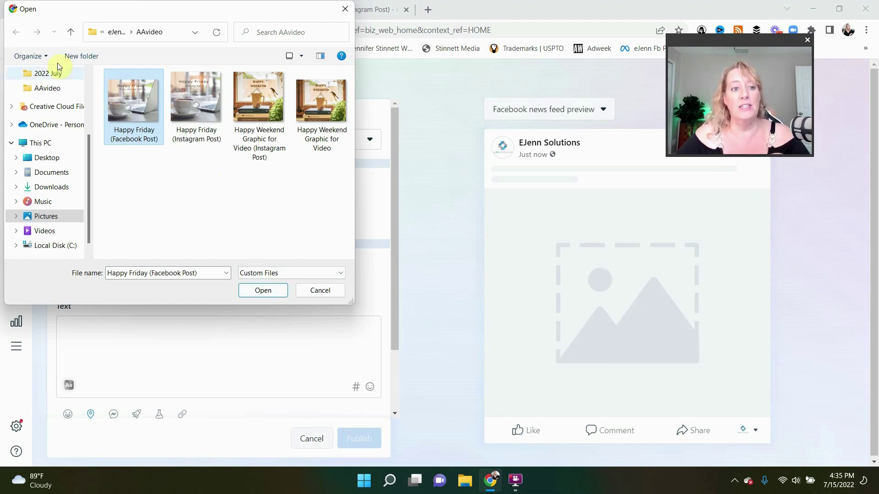
{"action": "left_click", "coordinate": [271, 293]}
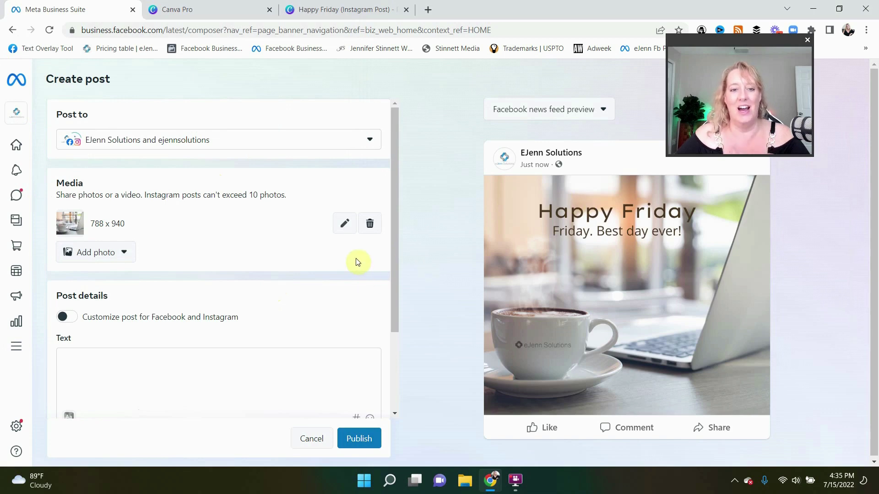
{"action": "left_click", "coordinate": [370, 225]}
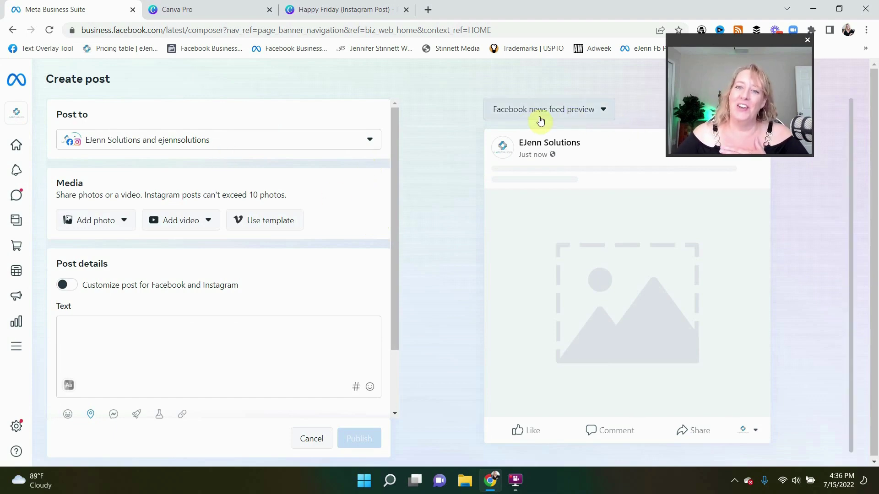
Step: Check the Instagram feed preview, return to Facebook, then upload the Happy Friday (Facebook Post) image
{"action": "left_click", "coordinate": [603, 112]}
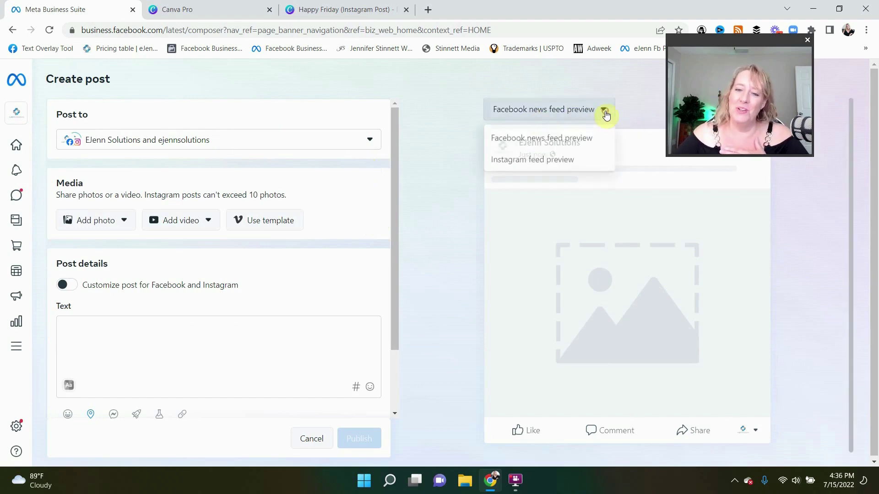
{"action": "left_click", "coordinate": [596, 160]}
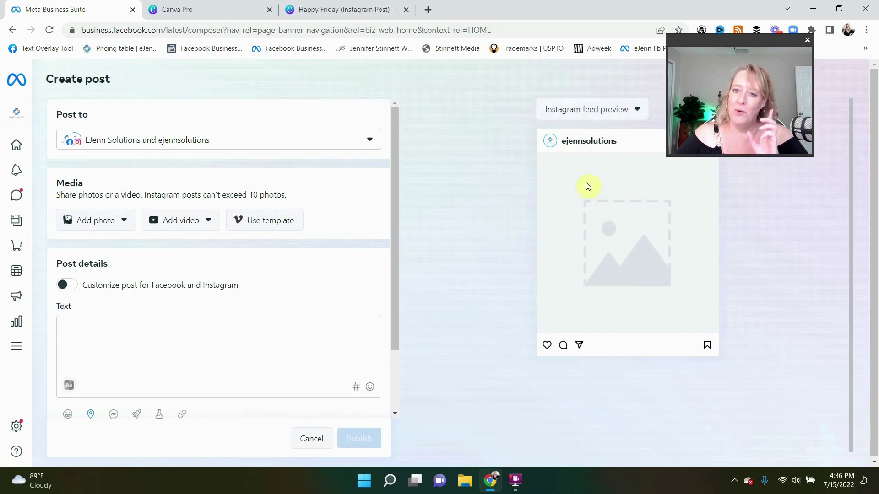
{"action": "left_click", "coordinate": [597, 115]}
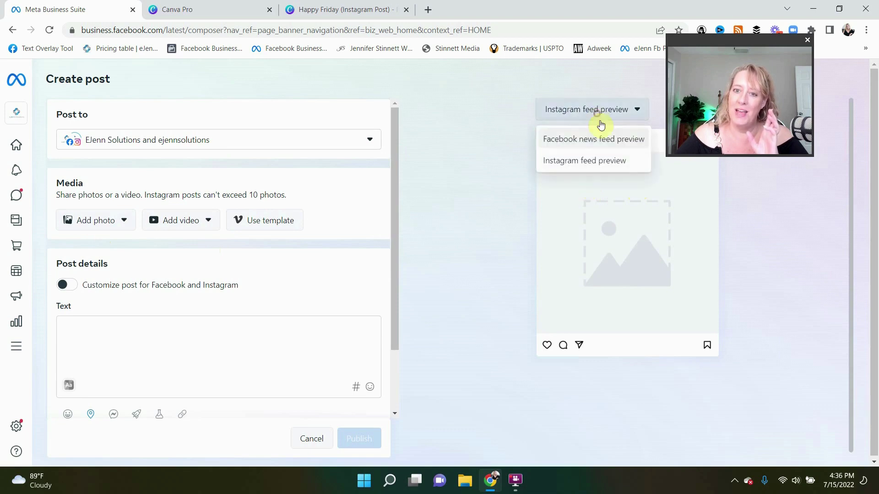
{"action": "left_click", "coordinate": [594, 139]}
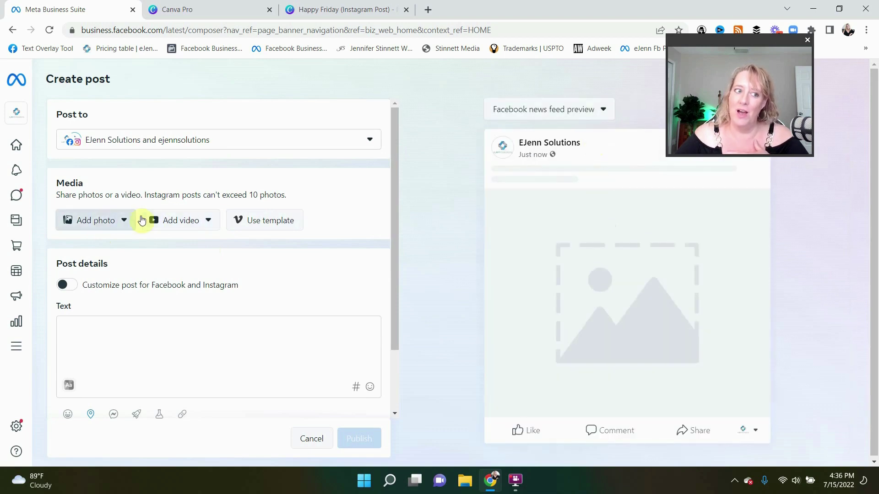
{"action": "left_click", "coordinate": [99, 220]}
{"action": "left_click", "coordinate": [108, 248]}
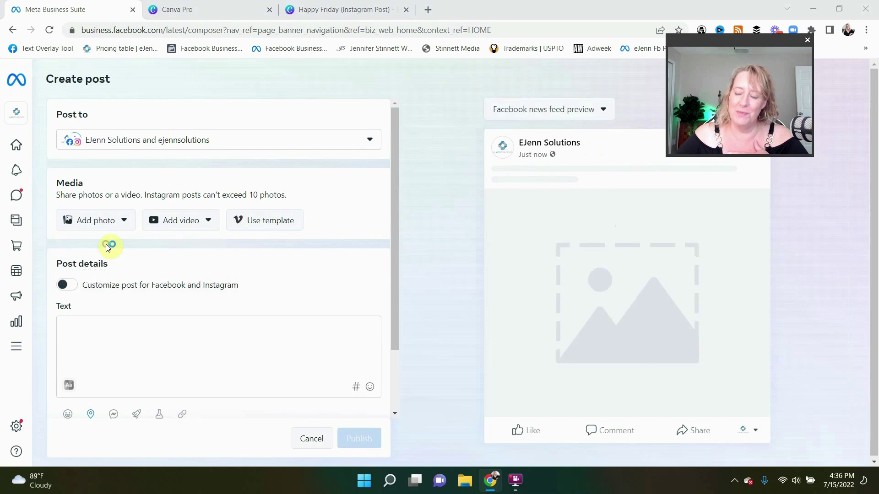
{"action": "left_click", "coordinate": [133, 133]}
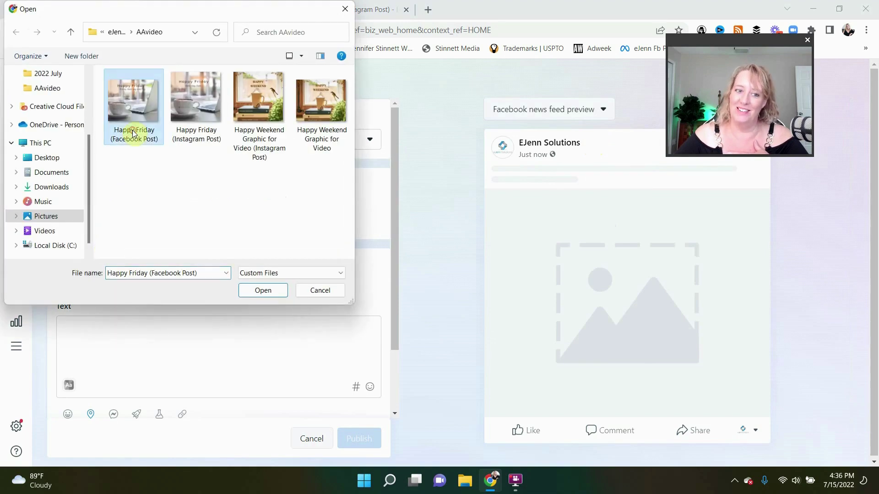
{"action": "left_click", "coordinate": [262, 290]}
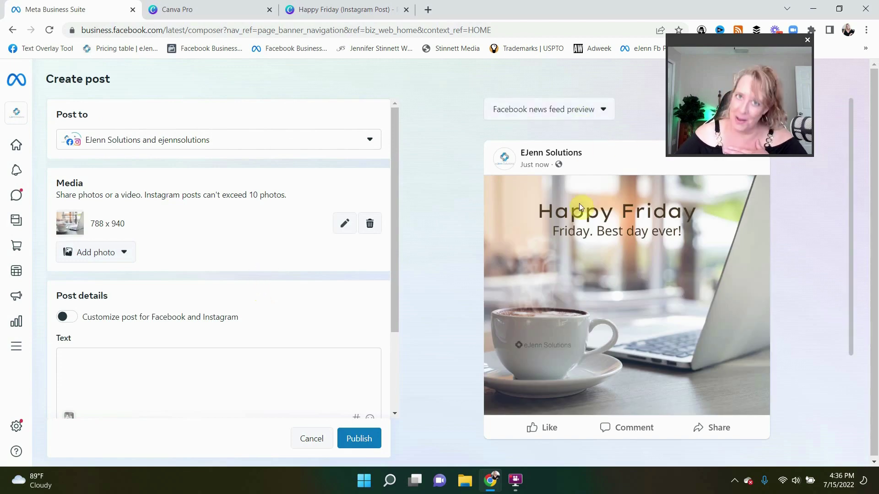
Step: Preview the attached image in the Instagram feed, then return to the Facebook news feed preview
{"action": "left_click", "coordinate": [581, 115]}
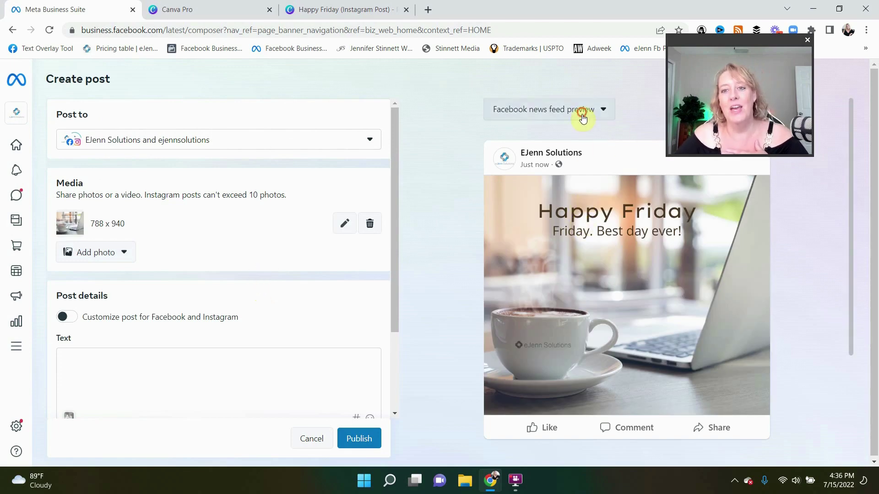
{"action": "left_click", "coordinate": [579, 160]}
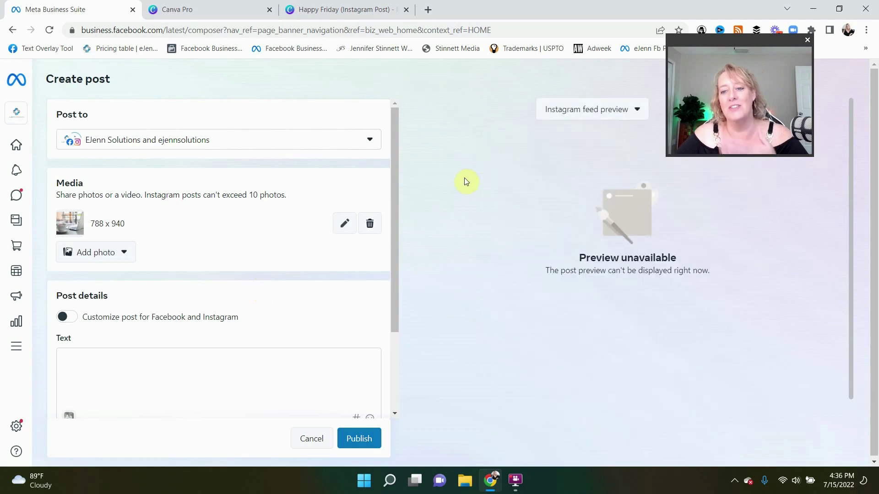
{"action": "left_click", "coordinate": [631, 110]}
{"action": "left_click", "coordinate": [632, 139]}
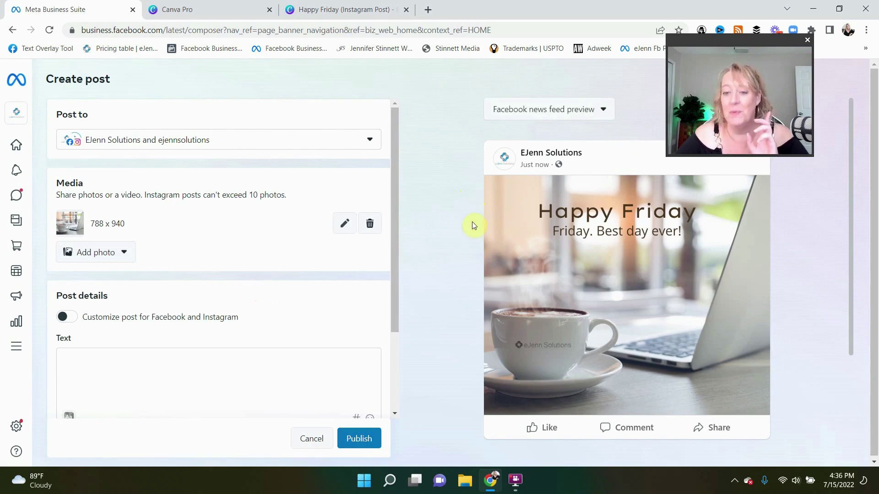
{"action": "scroll", "coordinate": [174, 257], "scroll_direction": "down", "scroll_amount": 2}
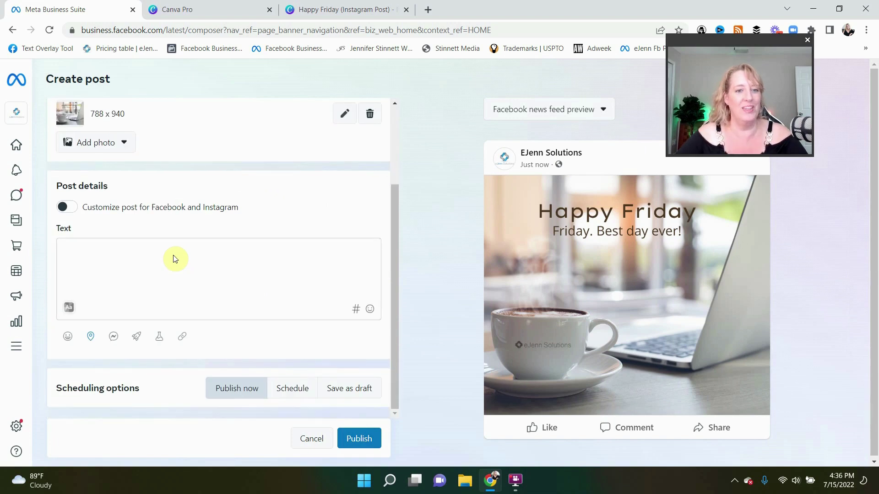
Step: Enable separate captions and write the Facebook caption 'This is a sample post'
{"action": "left_click", "coordinate": [111, 207]}
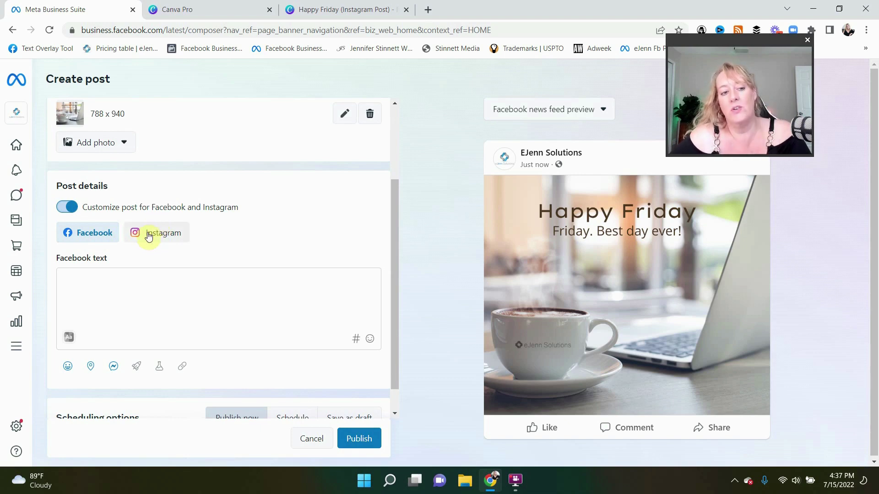
{"action": "left_click", "coordinate": [146, 288]}
{"action": "type", "text": "T"}
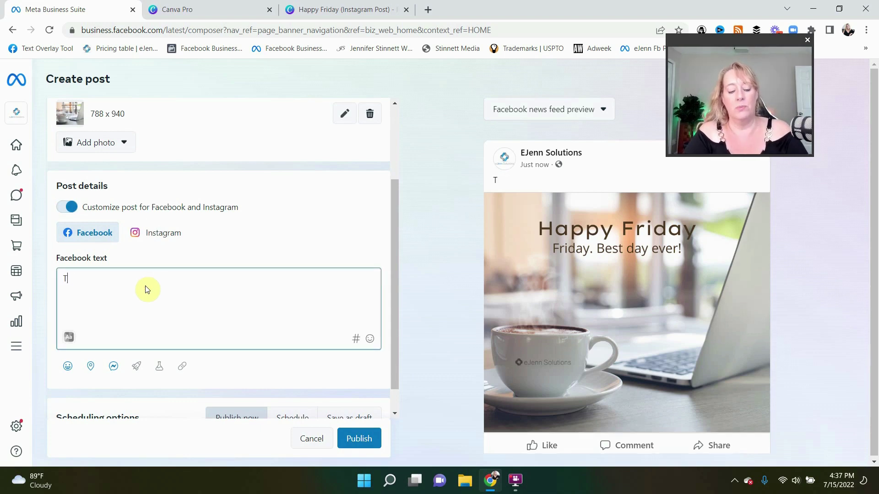
{"action": "type", "text": "his is a sample"}
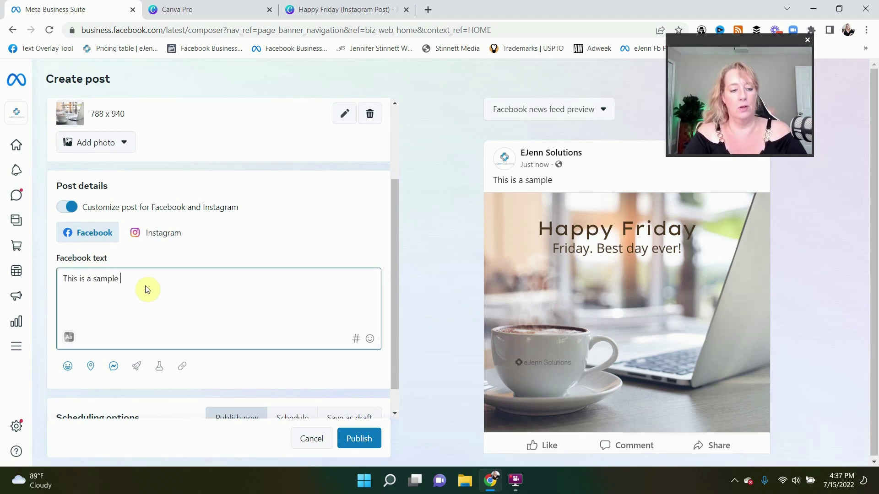
{"action": "type", "text": " post"}
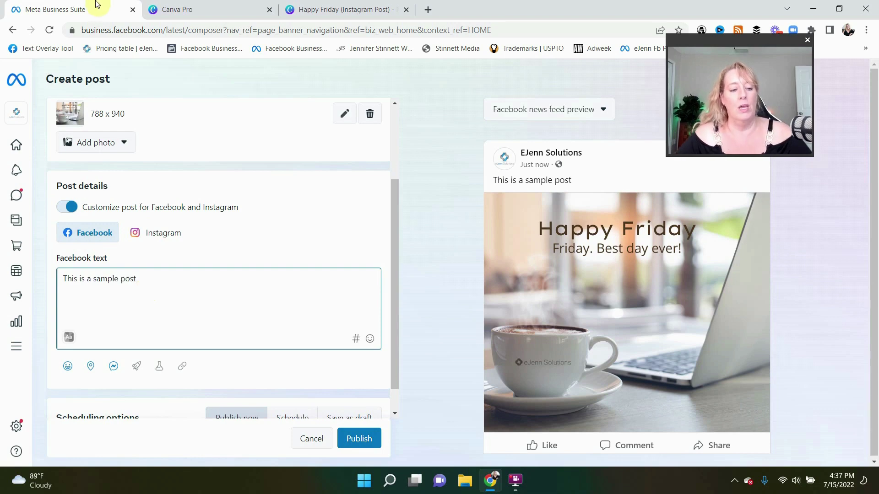
Step: Write the Instagram caption 'This i s how' and bring up hashtag suggestions
{"action": "left_click", "coordinate": [170, 242]}
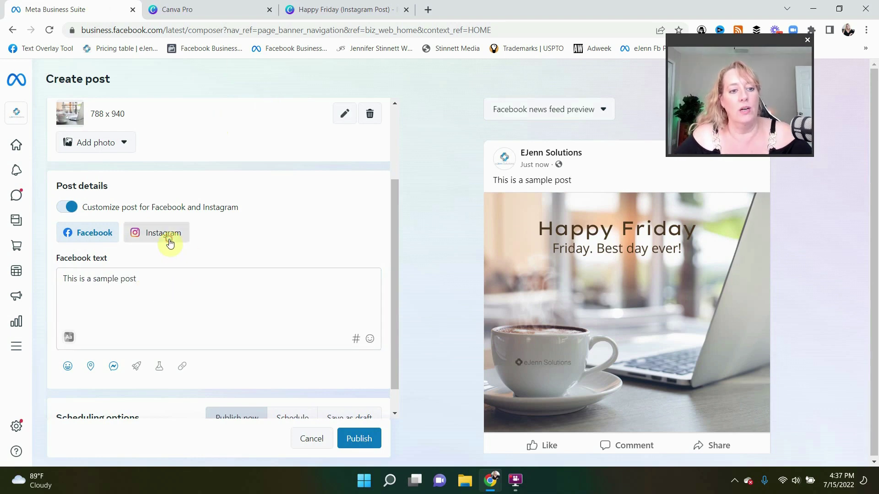
{"action": "left_click", "coordinate": [168, 288]}
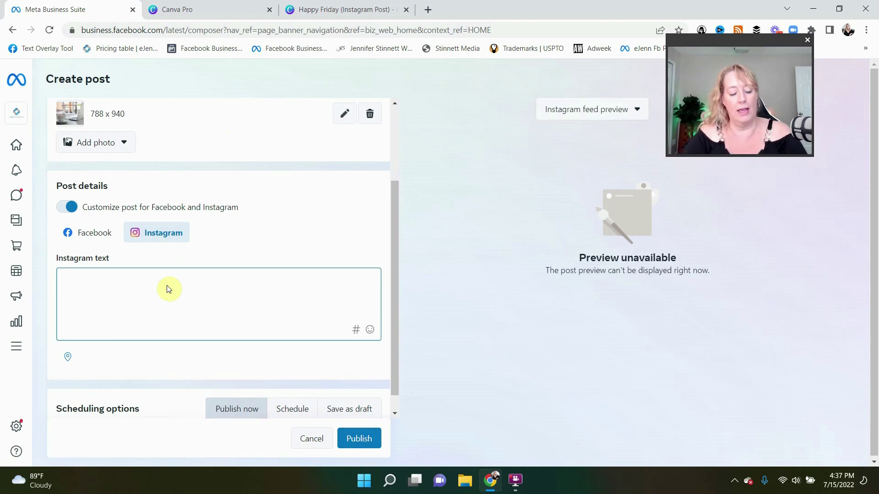
{"action": "type", "text": "Thi"}
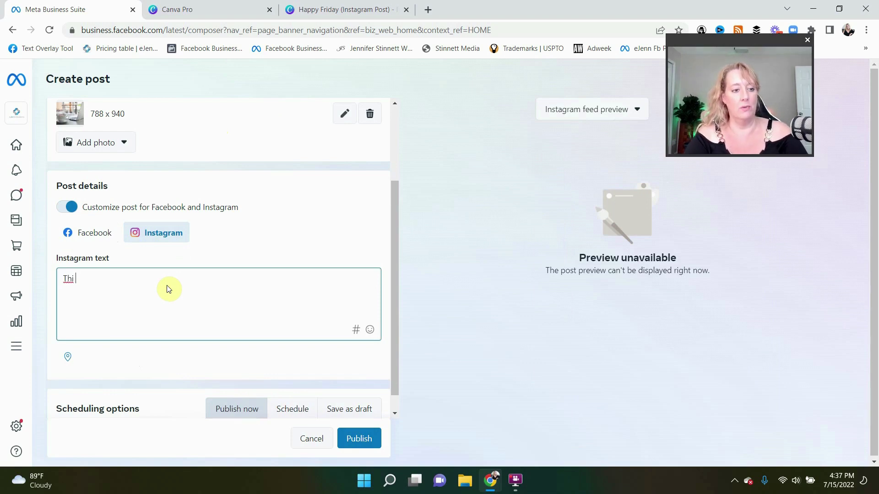
{"action": "key", "text": "BackSpace"}
{"action": "key", "text": "BackSpace"}
{"action": "key", "text": "BackSpace"}
{"action": "type", "text": "This i s how this looks."}
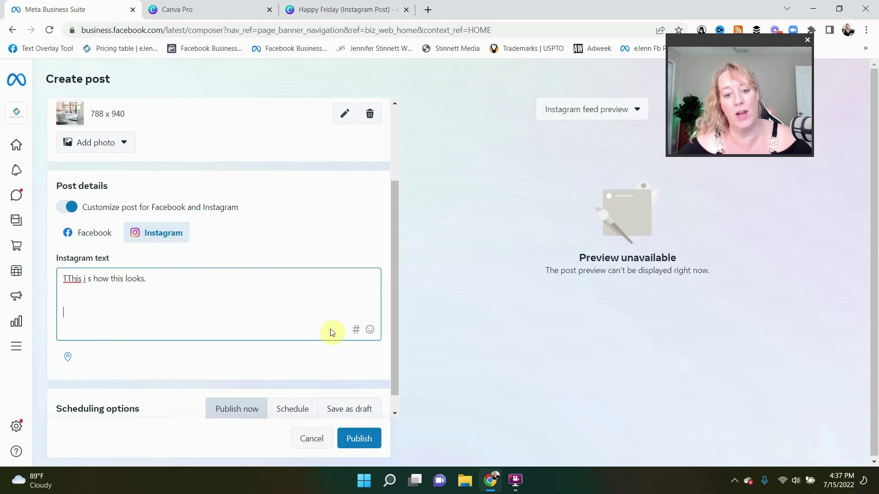
{"action": "left_click", "coordinate": [357, 329]}
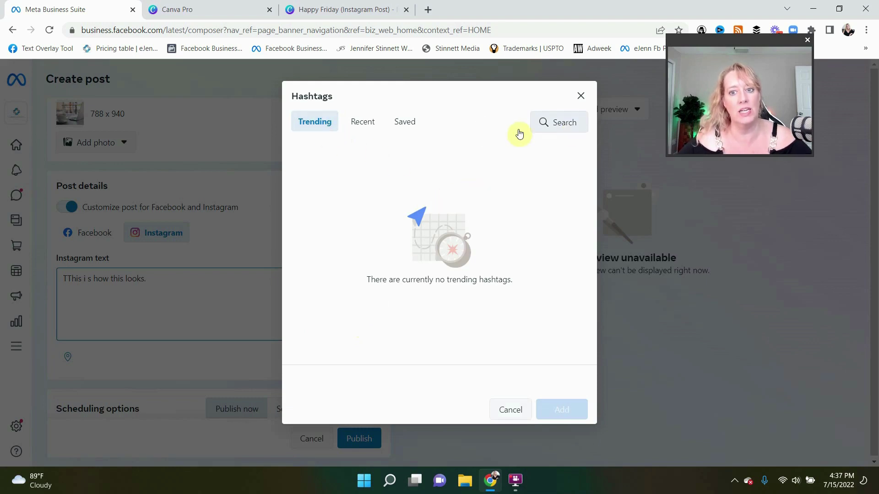
Step: Search the hashtags for 'socialmedia', then clear the search and return to the lists
{"action": "left_click", "coordinate": [555, 122]}
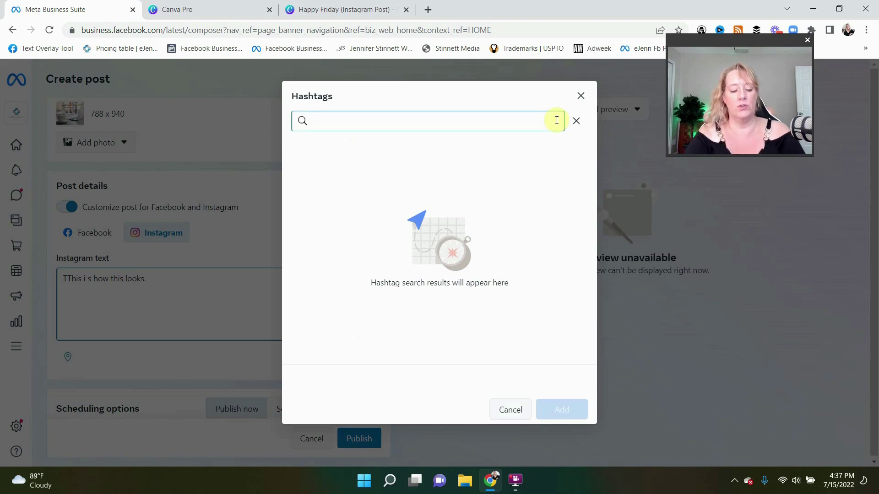
{"action": "type", "text": "soci"}
{"action": "key", "text": "BackSpace"}
{"action": "key", "text": "BackSpace"}
{"action": "key", "text": "BackSpace"}
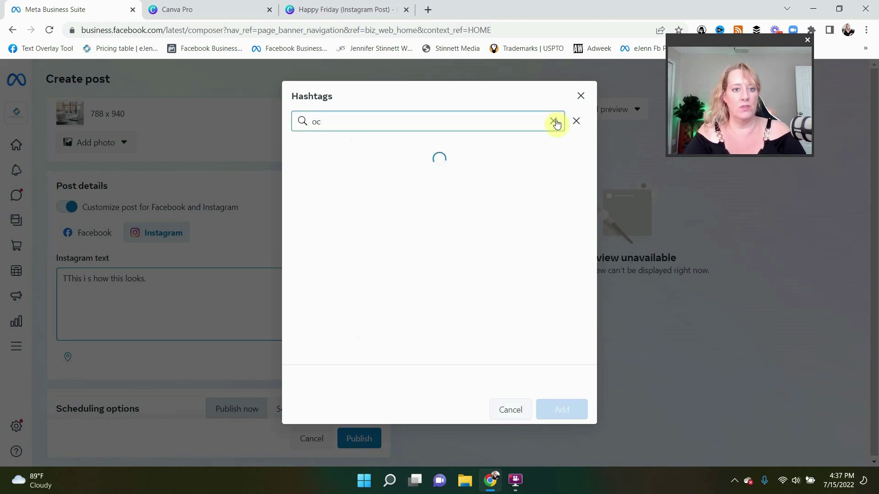
{"action": "type", "text": "ocialmedua"}
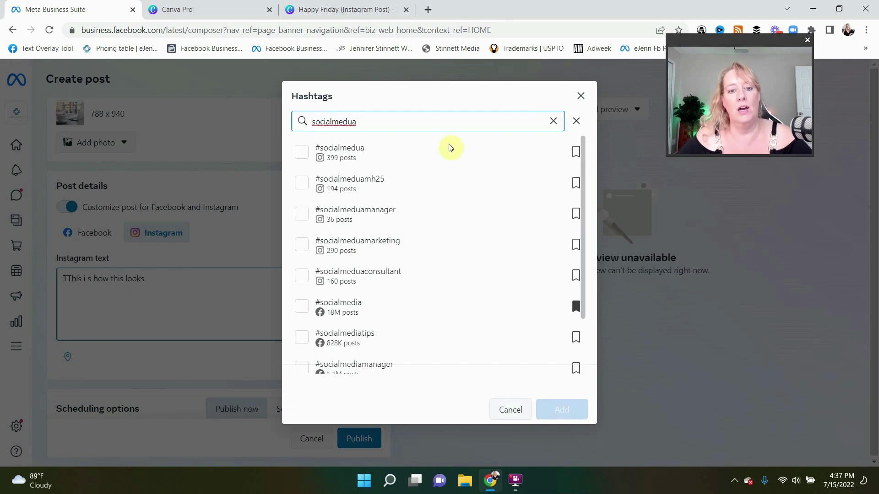
{"action": "scroll", "coordinate": [435, 233], "scroll_direction": "down", "scroll_amount": 2}
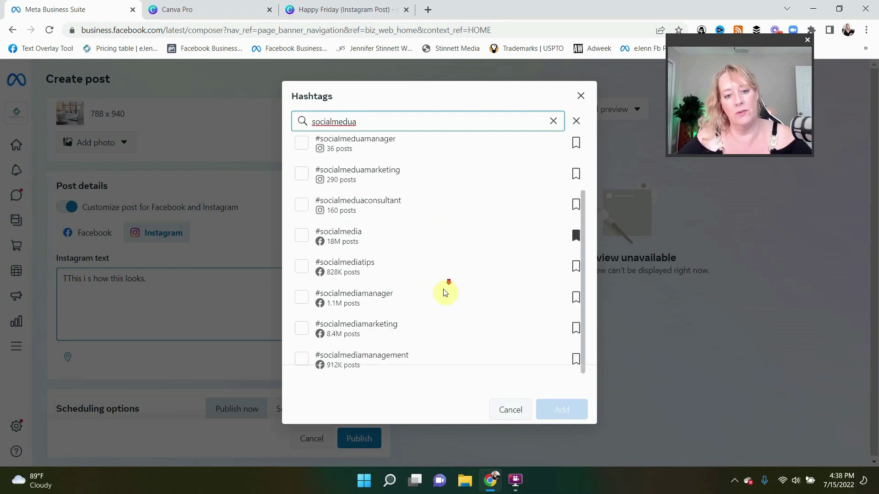
{"action": "scroll", "coordinate": [454, 297], "scroll_direction": "up", "scroll_amount": 2}
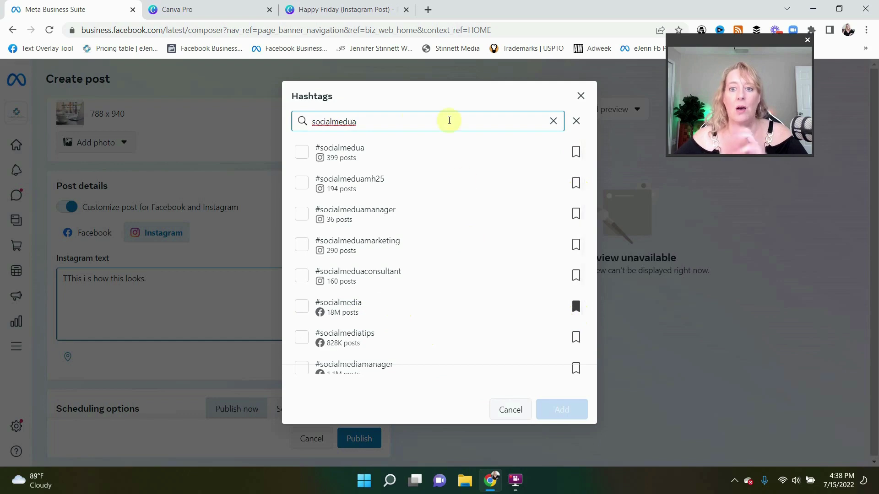
{"action": "left_click", "coordinate": [554, 121]}
{"action": "left_click", "coordinate": [576, 121]}
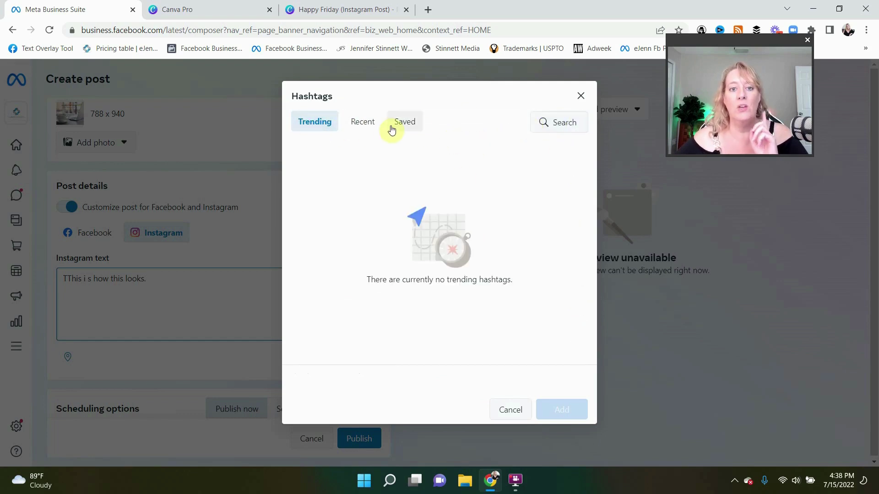
Step: Browse the Recent and Trending hashtags, then add the saved #socialmedia to the Instagram caption
{"action": "left_click", "coordinate": [410, 130]}
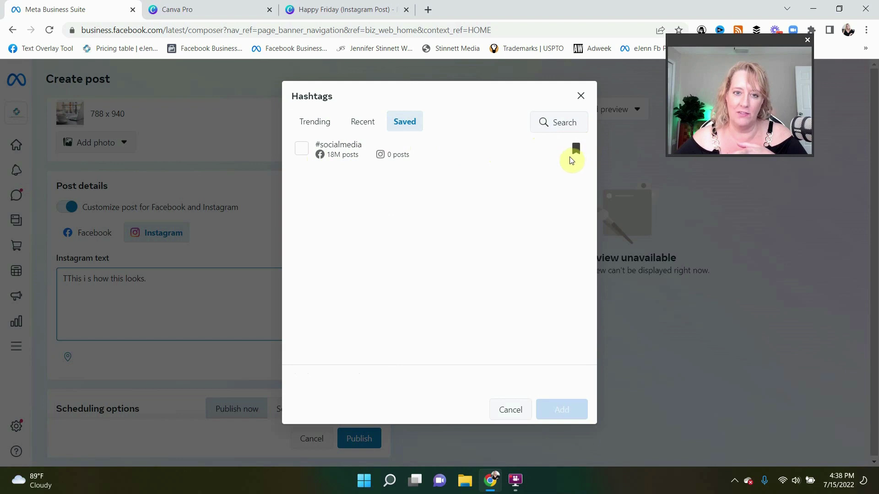
{"action": "left_click", "coordinate": [363, 123]}
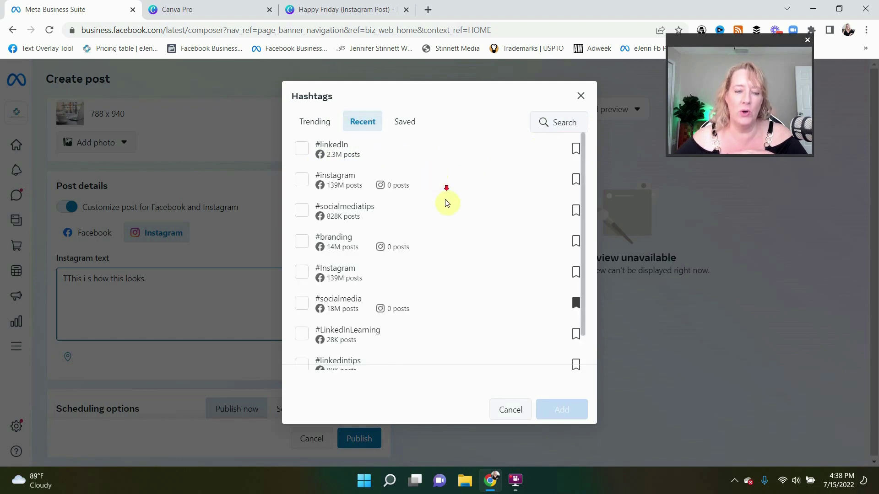
{"action": "scroll", "coordinate": [450, 215], "scroll_direction": "down", "scroll_amount": 1}
{"action": "scroll", "coordinate": [462, 254], "scroll_direction": "down", "scroll_amount": 1}
{"action": "scroll", "coordinate": [464, 255], "scroll_direction": "up", "scroll_amount": 1}
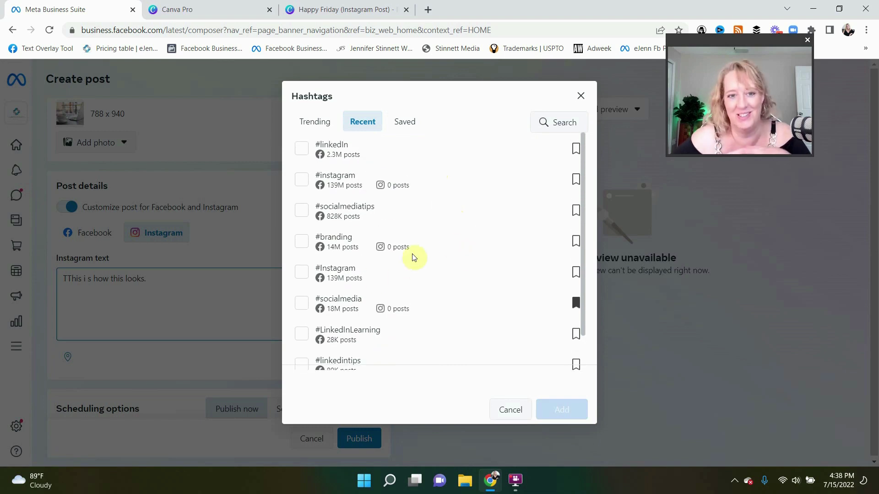
{"action": "left_click", "coordinate": [317, 128]}
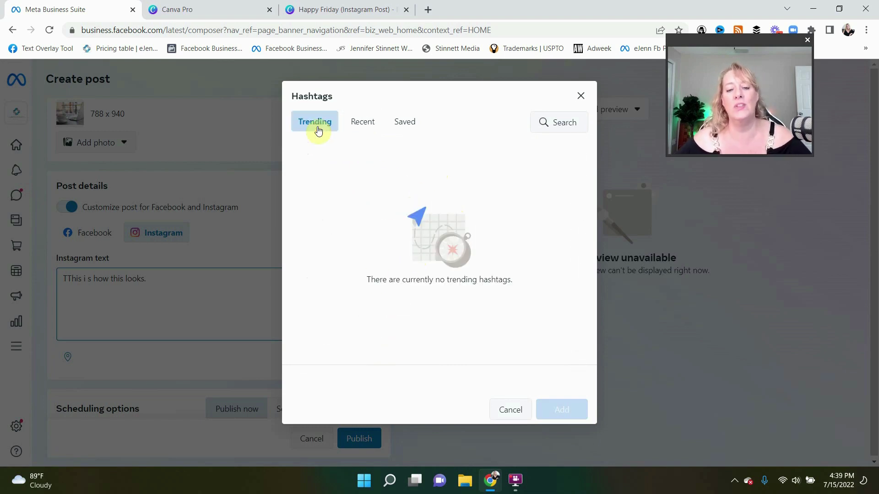
{"action": "left_click", "coordinate": [411, 127]}
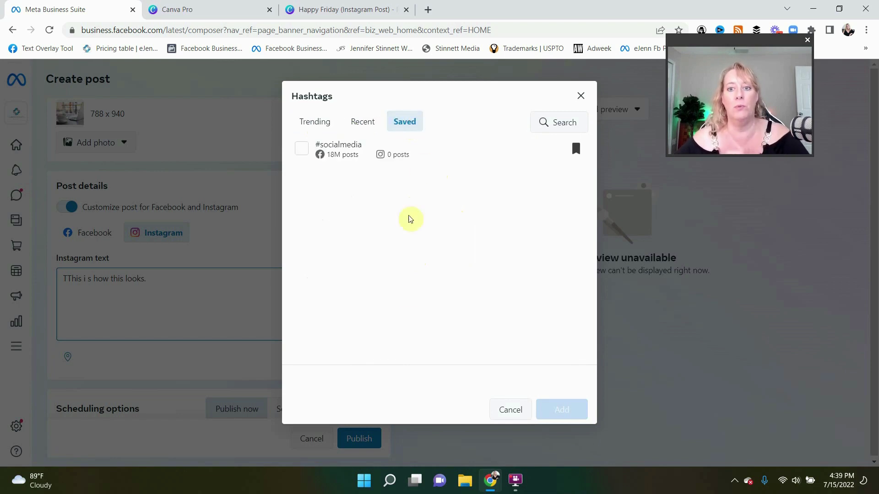
{"action": "left_click", "coordinate": [301, 149]}
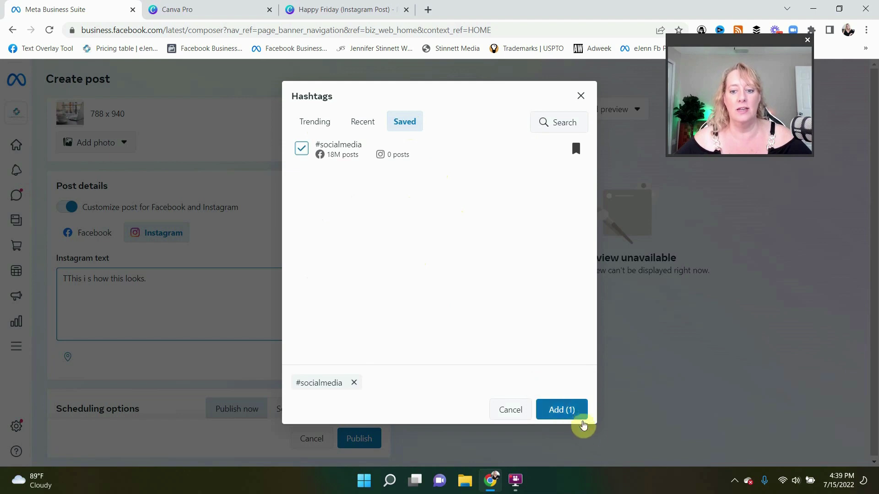
{"action": "left_click", "coordinate": [581, 408]}
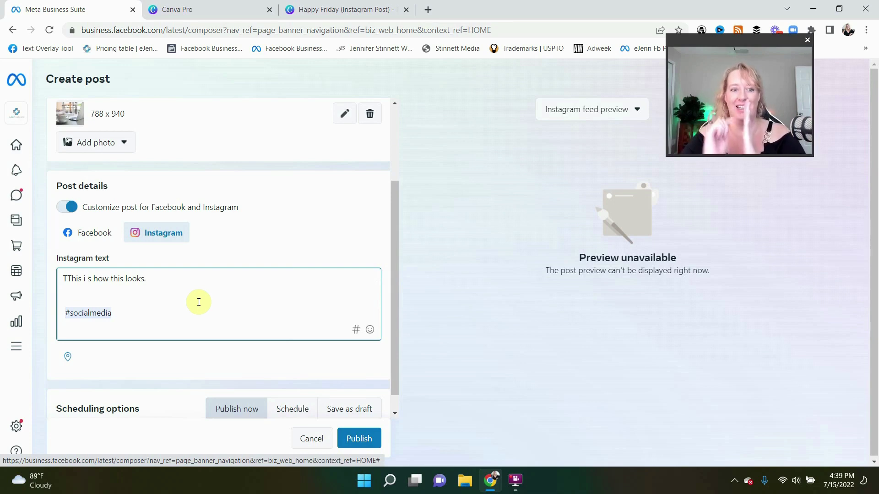
{"action": "left_click", "coordinate": [369, 334]}
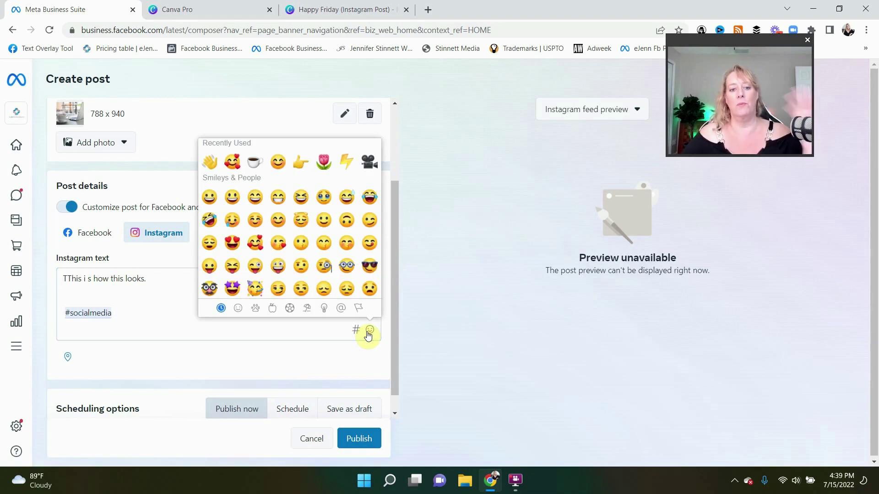
{"action": "scroll", "coordinate": [302, 255], "scroll_direction": "down", "scroll_amount": 15}
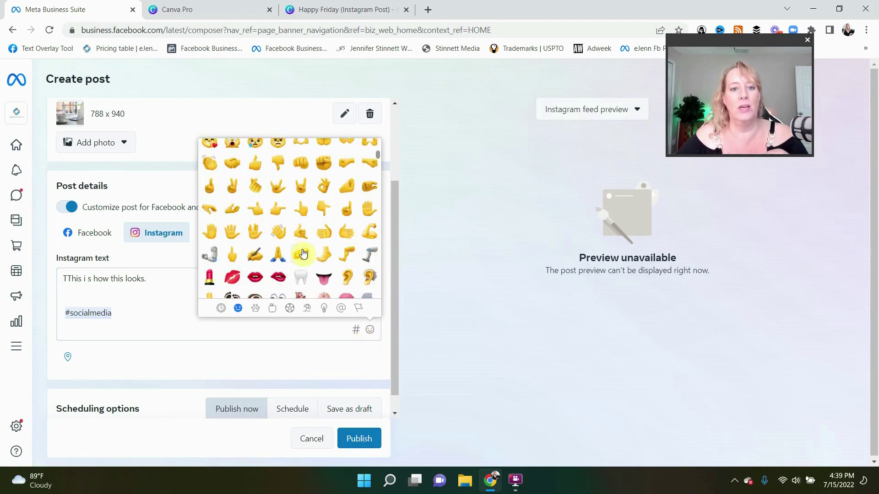
{"action": "scroll", "coordinate": [302, 254], "scroll_direction": "up", "scroll_amount": 8}
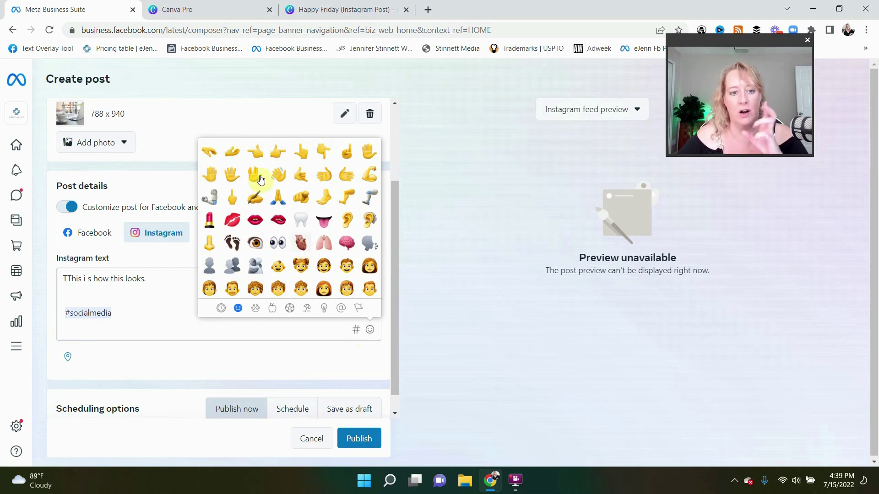
{"action": "scroll", "coordinate": [274, 206], "scroll_direction": "up", "scroll_amount": 6}
{"action": "scroll", "coordinate": [303, 243], "scroll_direction": "up", "scroll_amount": 3}
{"action": "scroll", "coordinate": [301, 247], "scroll_direction": "down", "scroll_amount": 15}
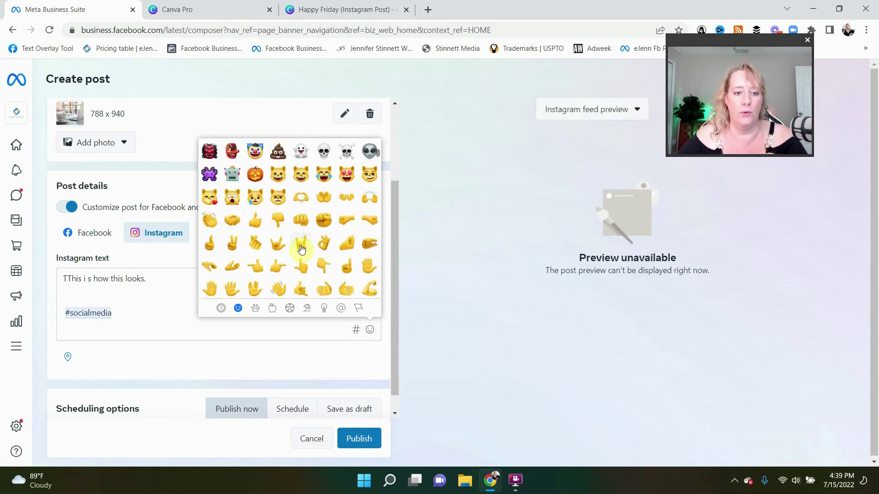
{"action": "scroll", "coordinate": [301, 249], "scroll_direction": "down", "scroll_amount": 10}
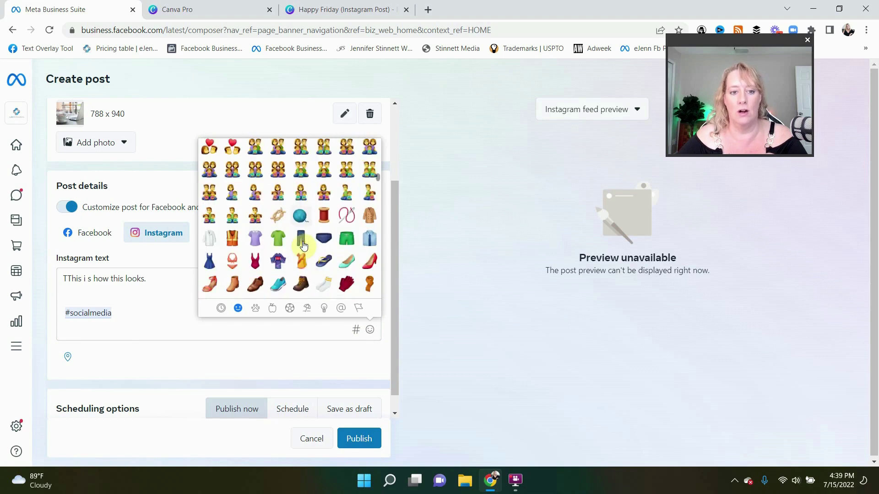
{"action": "scroll", "coordinate": [284, 261], "scroll_direction": "down", "scroll_amount": 8}
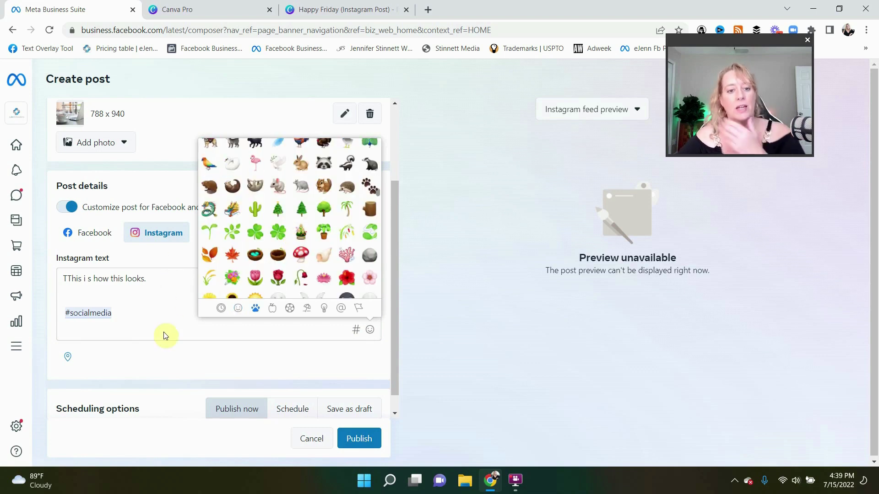
{"action": "left_click", "coordinate": [157, 311]}
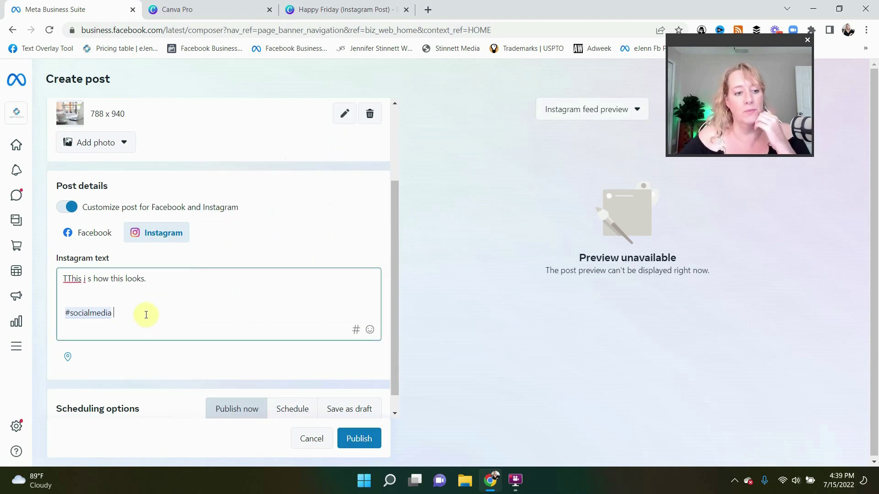
{"action": "left_click", "coordinate": [358, 331]}
{"action": "left_click", "coordinate": [569, 129]}
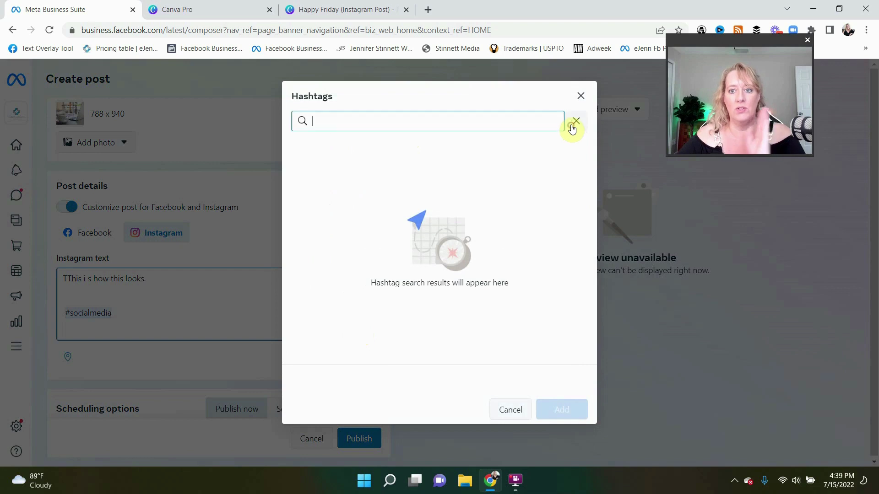
{"action": "type", "text": "bubble"}
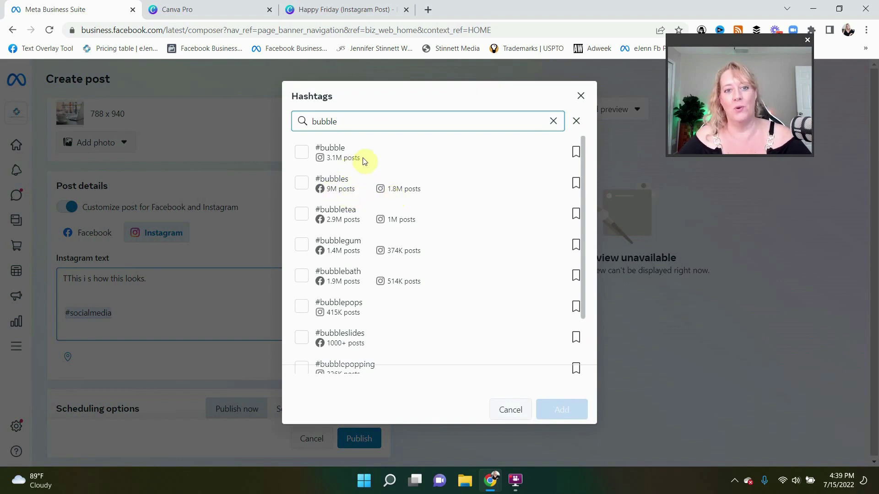
{"action": "left_click", "coordinate": [582, 96]}
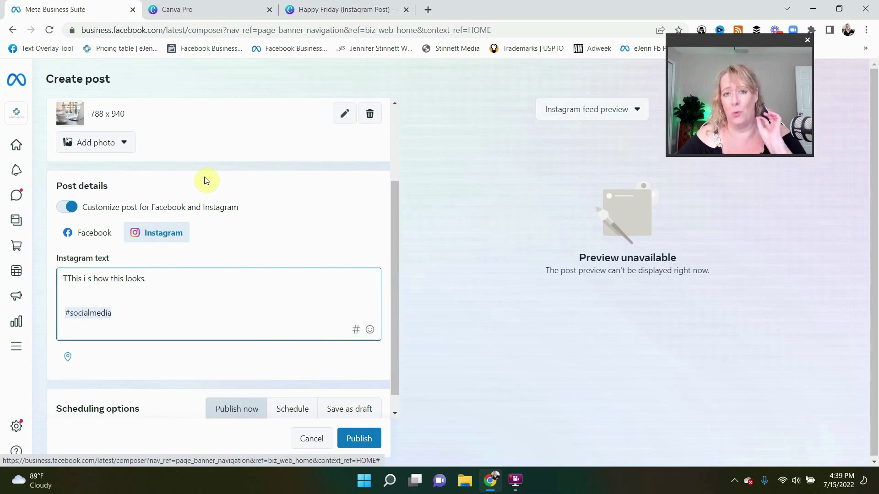
{"action": "scroll", "coordinate": [220, 232], "scroll_direction": "down", "scroll_amount": 1}
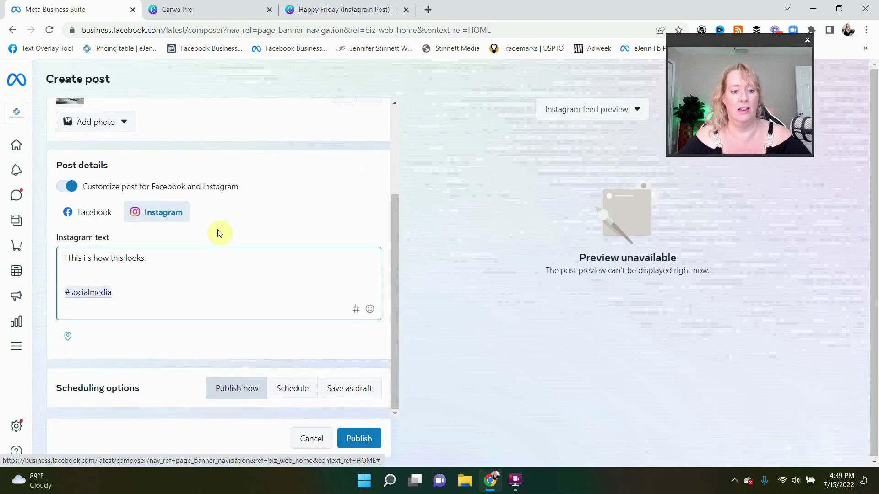
{"action": "scroll", "coordinate": [219, 231], "scroll_direction": "down", "scroll_amount": 1}
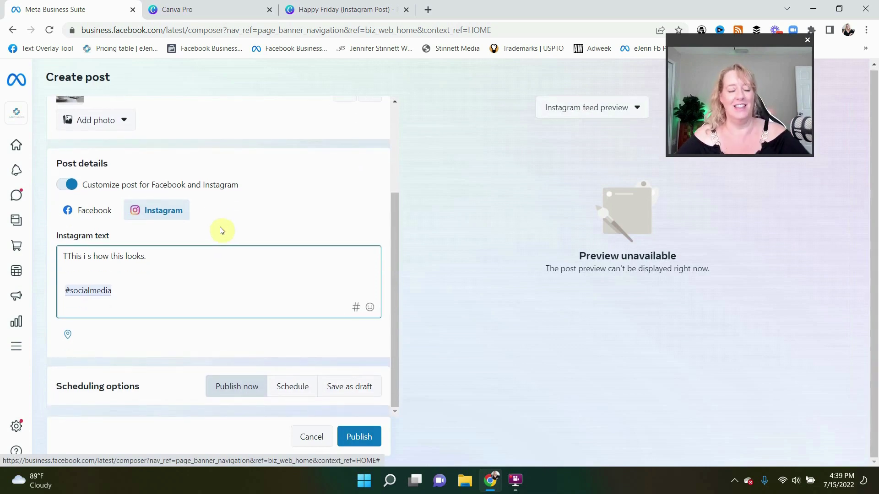
Step: Search 'ejenn' and save EJenn Solutions as the Instagram post's location
{"action": "left_click", "coordinate": [109, 213]}
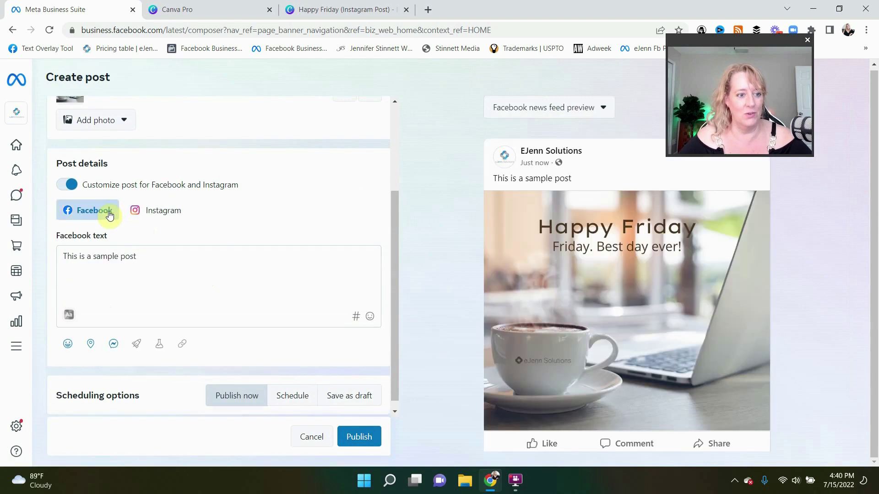
{"action": "left_click", "coordinate": [158, 212]}
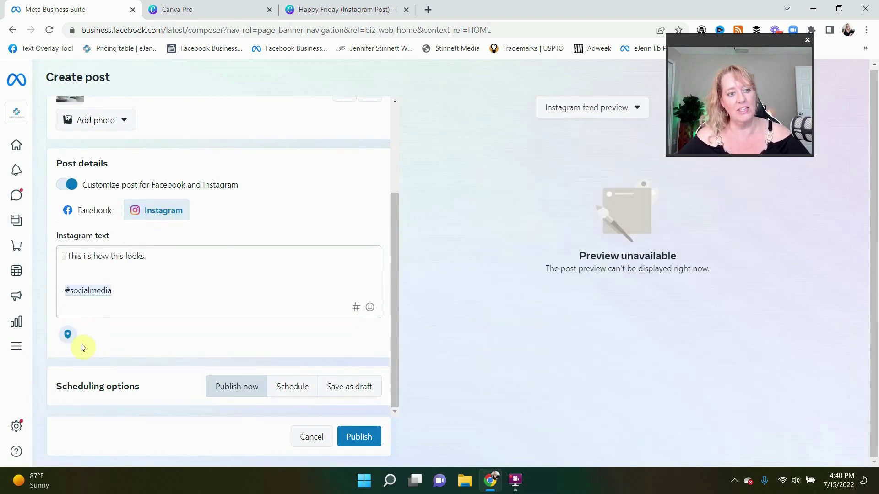
{"action": "left_click", "coordinate": [71, 336]}
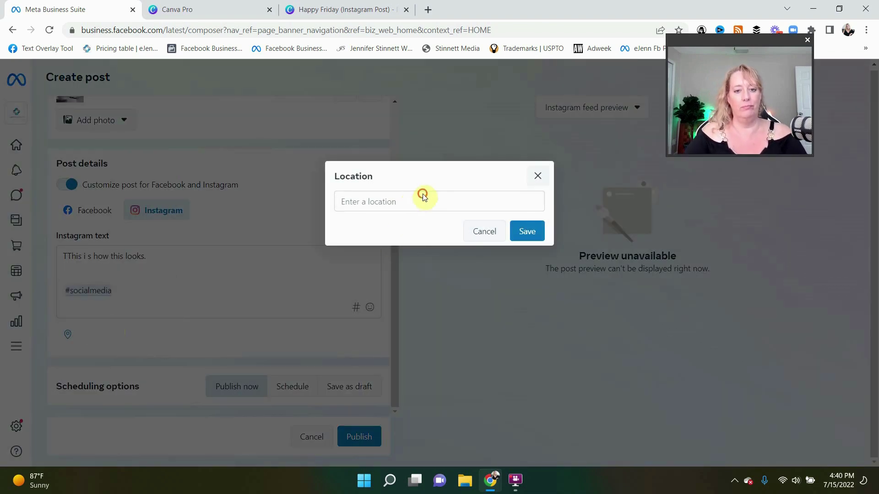
{"action": "left_click", "coordinate": [418, 204]}
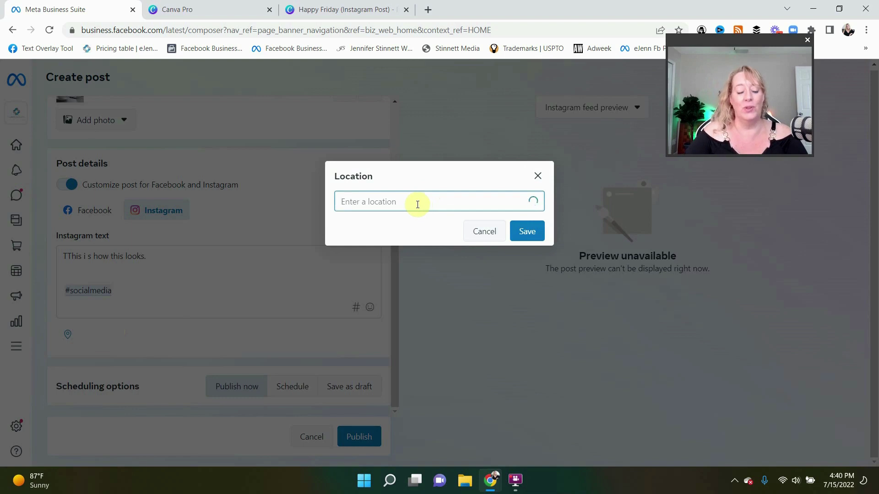
{"action": "type", "text": "ejenn"}
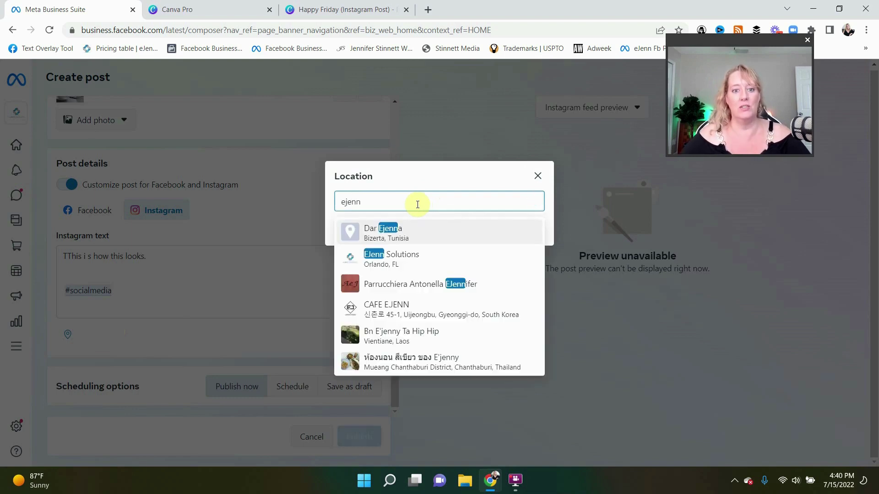
{"action": "left_click", "coordinate": [435, 255]}
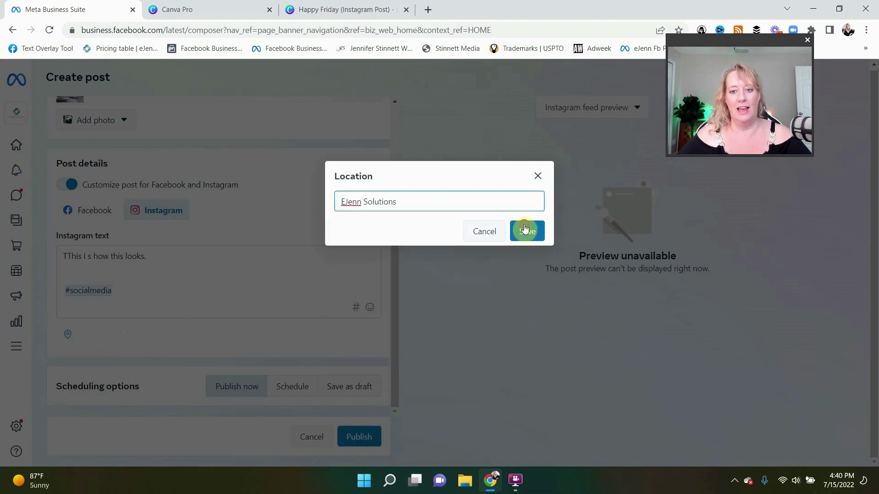
{"action": "left_click", "coordinate": [526, 229]}
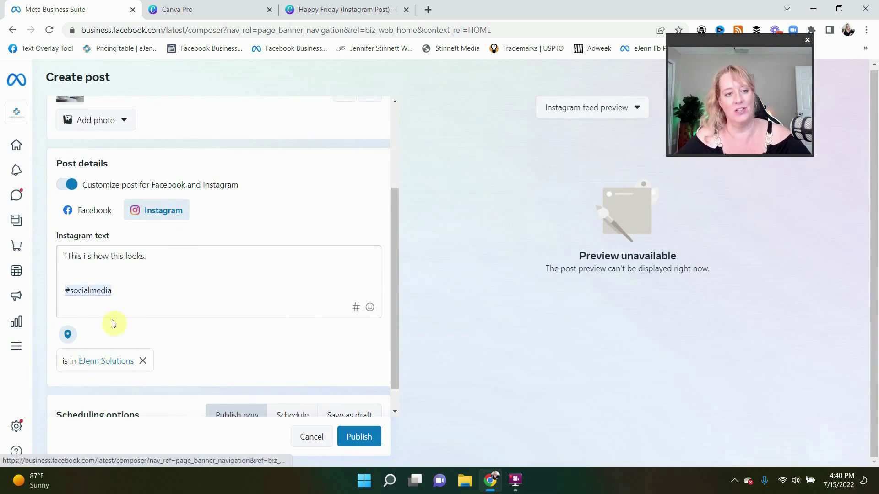
Step: On the Facebook version, remove EJenn Solutions, add Orlando Florida, then remove it too
{"action": "left_click", "coordinate": [92, 216]}
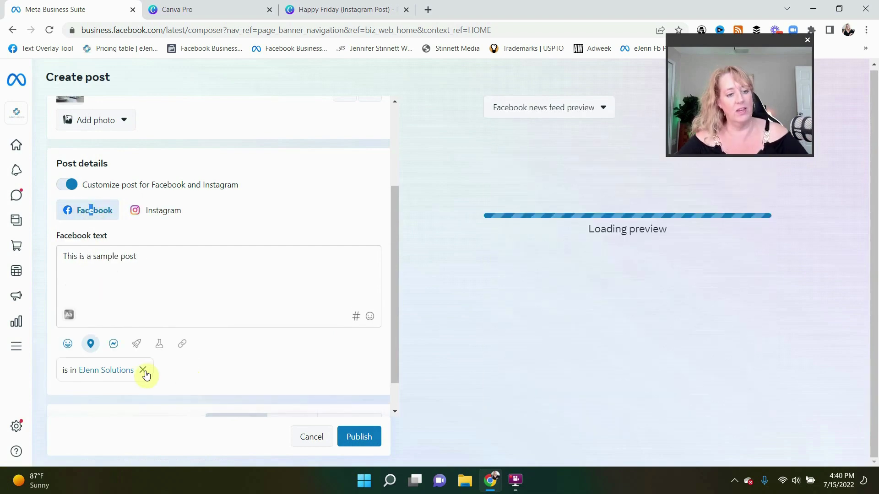
{"action": "left_click", "coordinate": [144, 371]}
{"action": "left_click", "coordinate": [91, 344]}
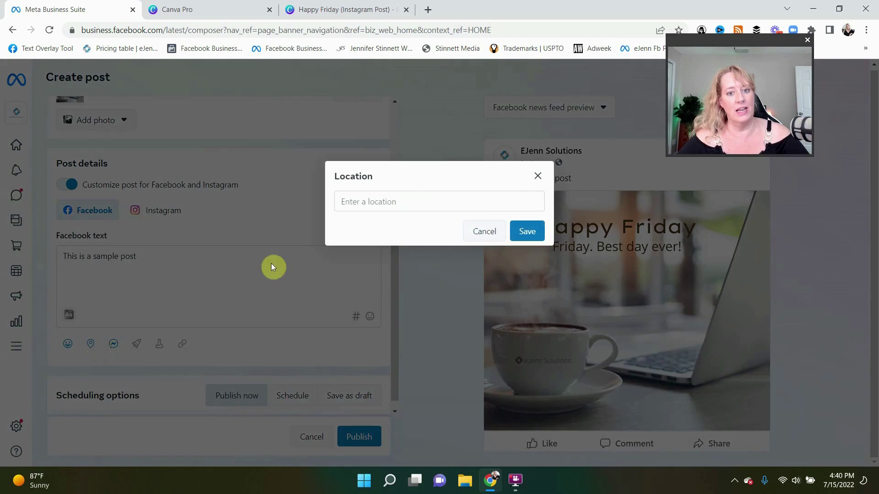
{"action": "type", "text": "orlando, Vlo"}
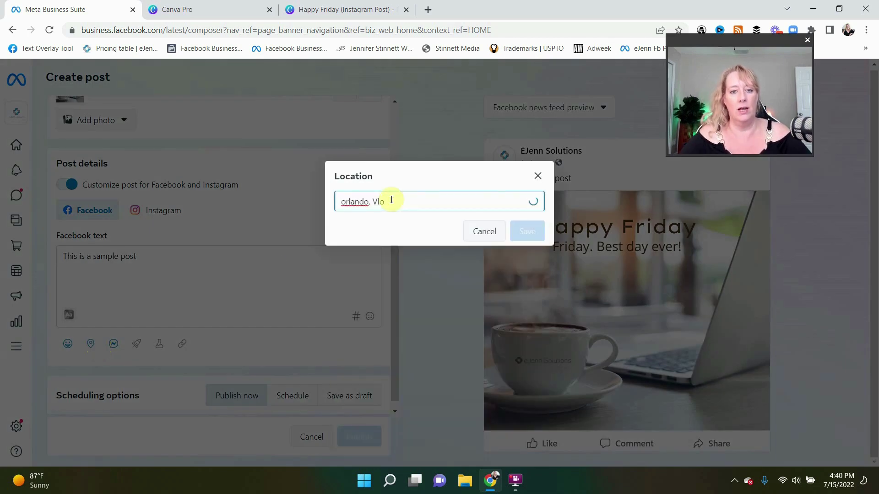
{"action": "type", "text": "flo"}
{"action": "key", "text": "BackSpace"}
{"action": "key", "text": "BackSpace"}
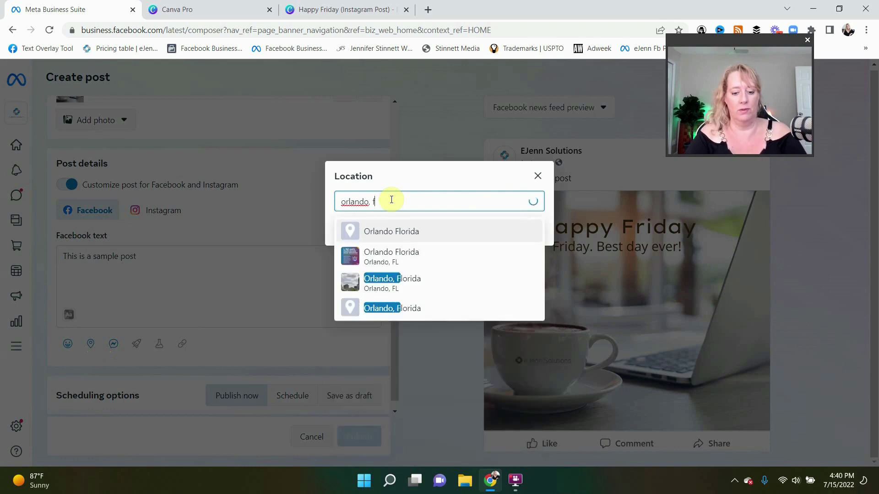
{"action": "type", "text": "l"}
{"action": "left_click", "coordinate": [438, 256]}
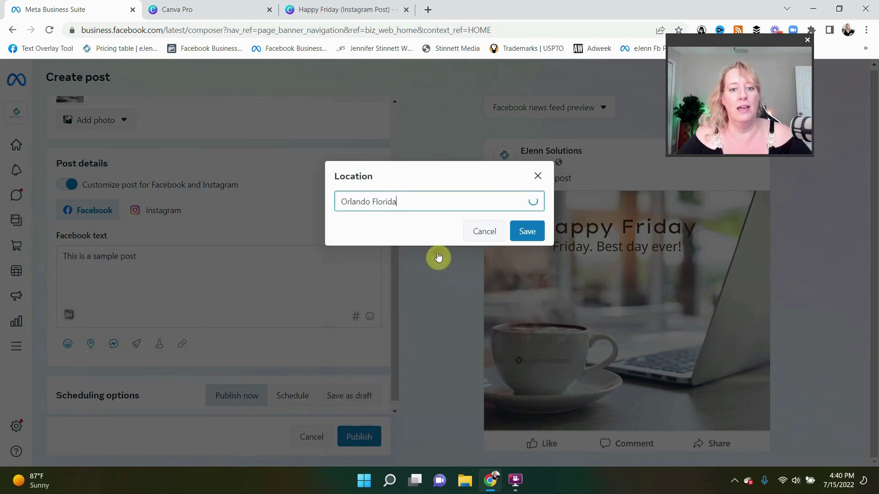
{"action": "left_click", "coordinate": [522, 237]}
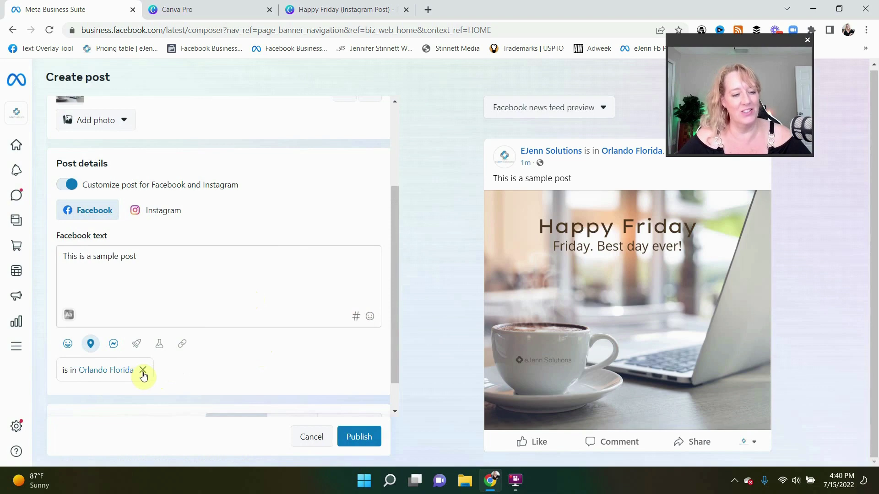
{"action": "left_click", "coordinate": [142, 371]}
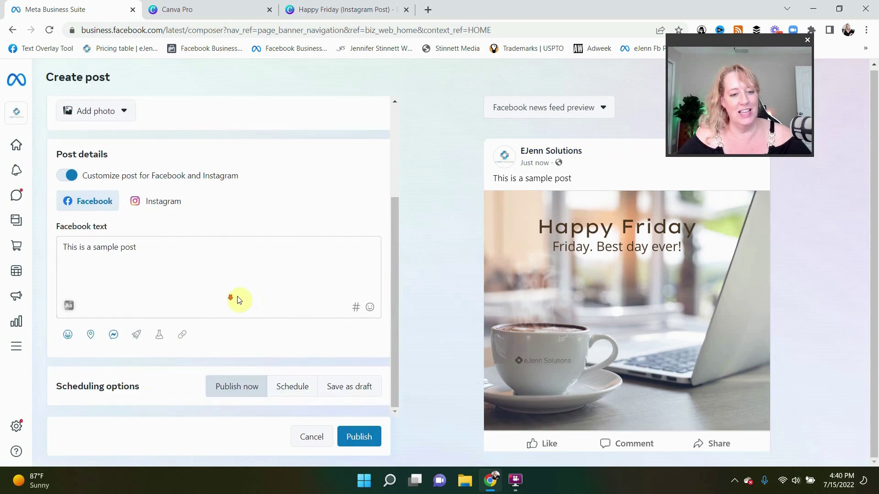
Step: Choose Schedule as the publishing option and show the Optimal times suggestions
{"action": "left_click", "coordinate": [293, 387]}
{"action": "scroll", "coordinate": [275, 329], "scroll_direction": "down", "scroll_amount": 3}
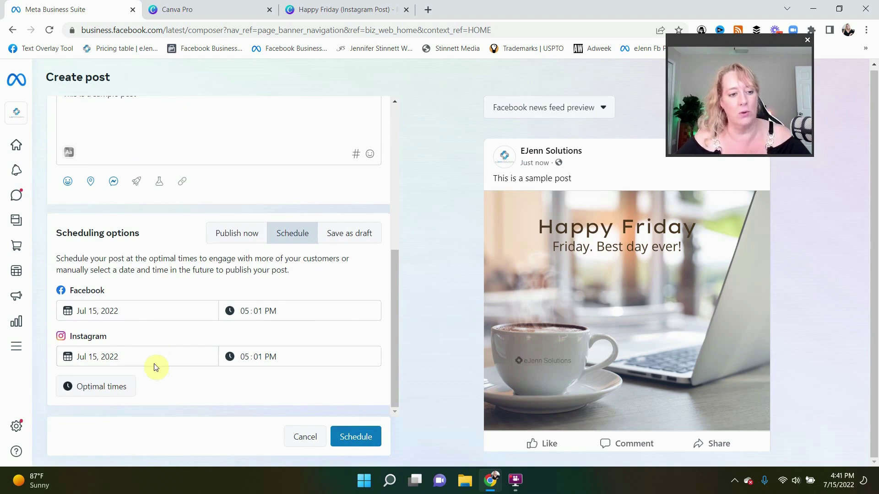
{"action": "left_click", "coordinate": [110, 393]}
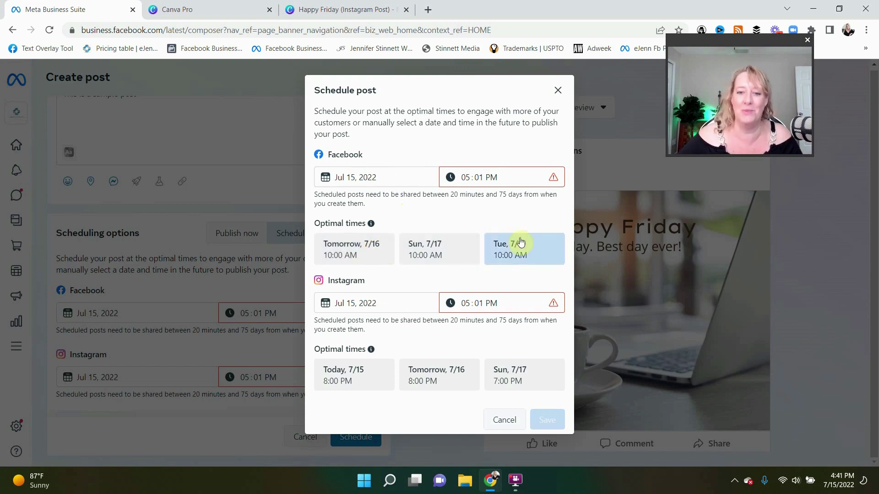
Step: Pick Instagram Today 7/15 8:00 PM and Facebook Tomorrow 7/16 10:00 AM, and save the times
{"action": "left_click", "coordinate": [374, 378]}
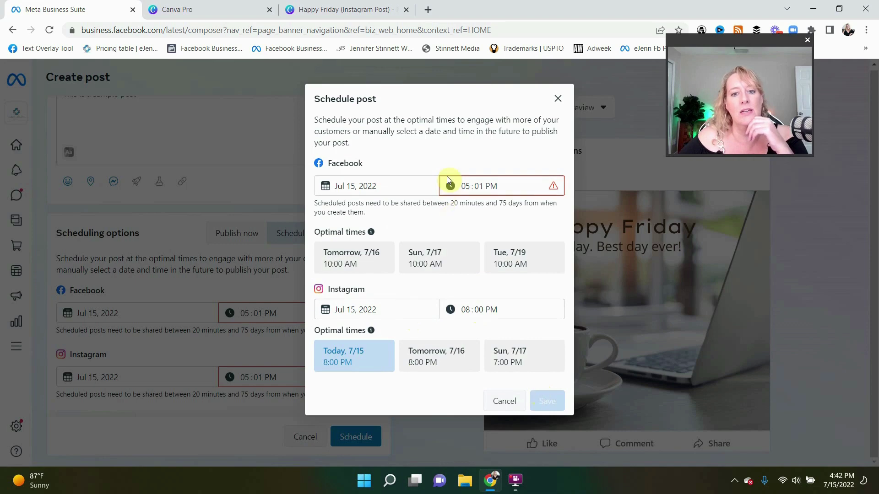
{"action": "left_click", "coordinate": [357, 265]}
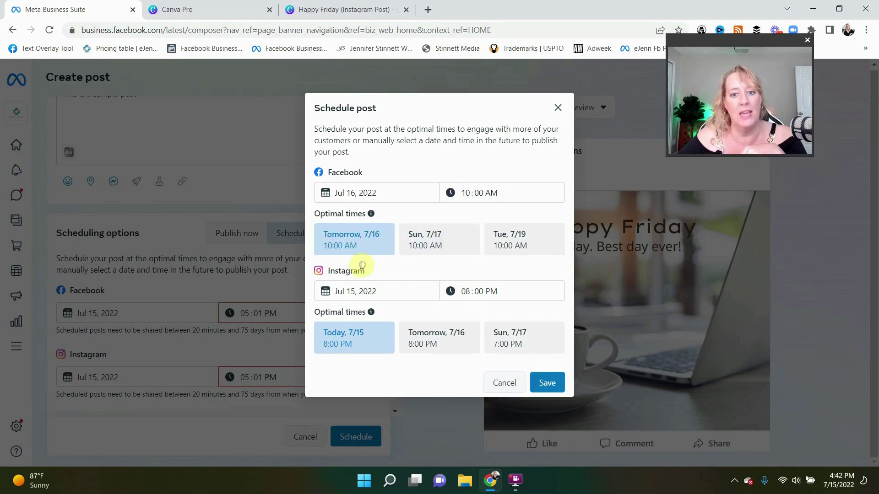
{"action": "left_click", "coordinate": [552, 380]}
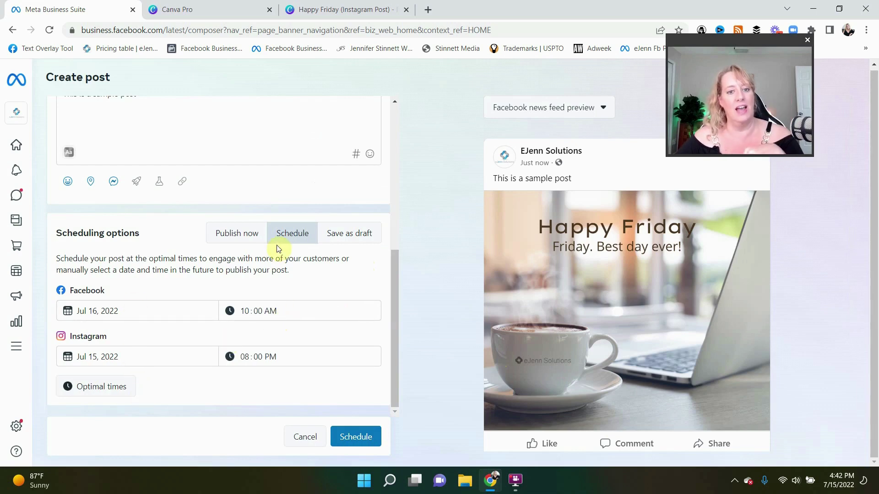
Step: Schedule the Happy Friday post and review both entries in the Planner week view
{"action": "left_click", "coordinate": [363, 436]}
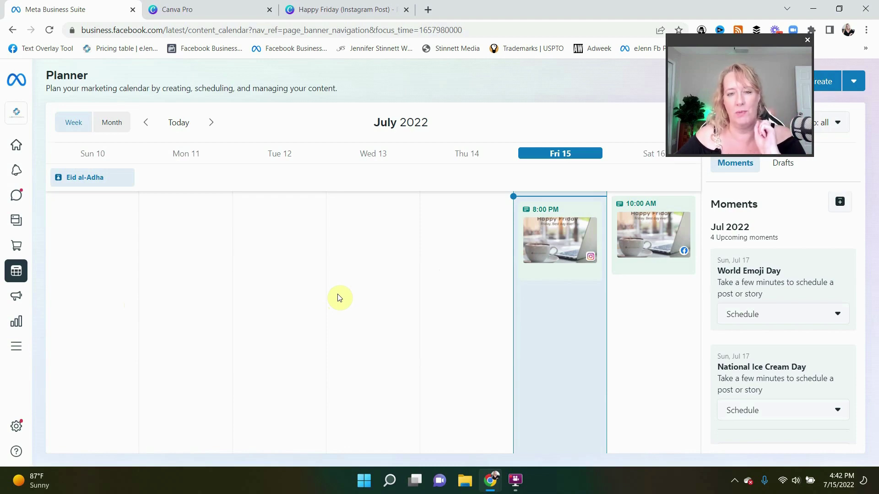
{"action": "mouse_move", "coordinate": [673, 320]}
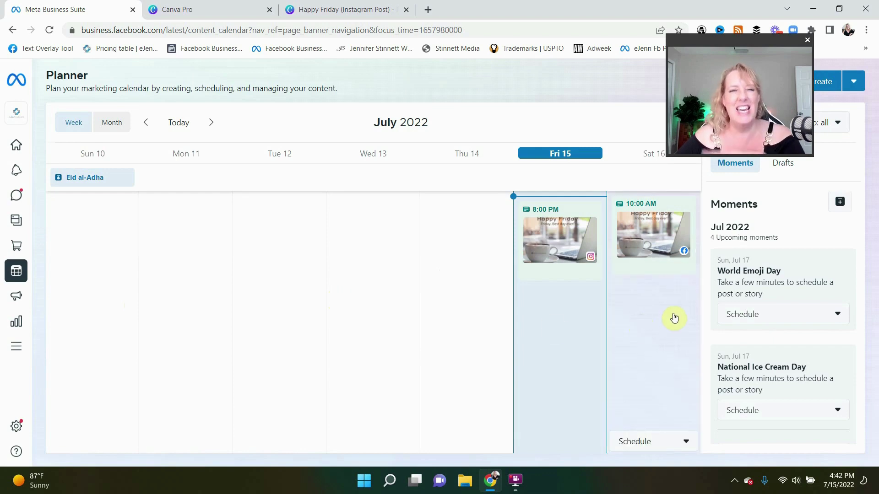